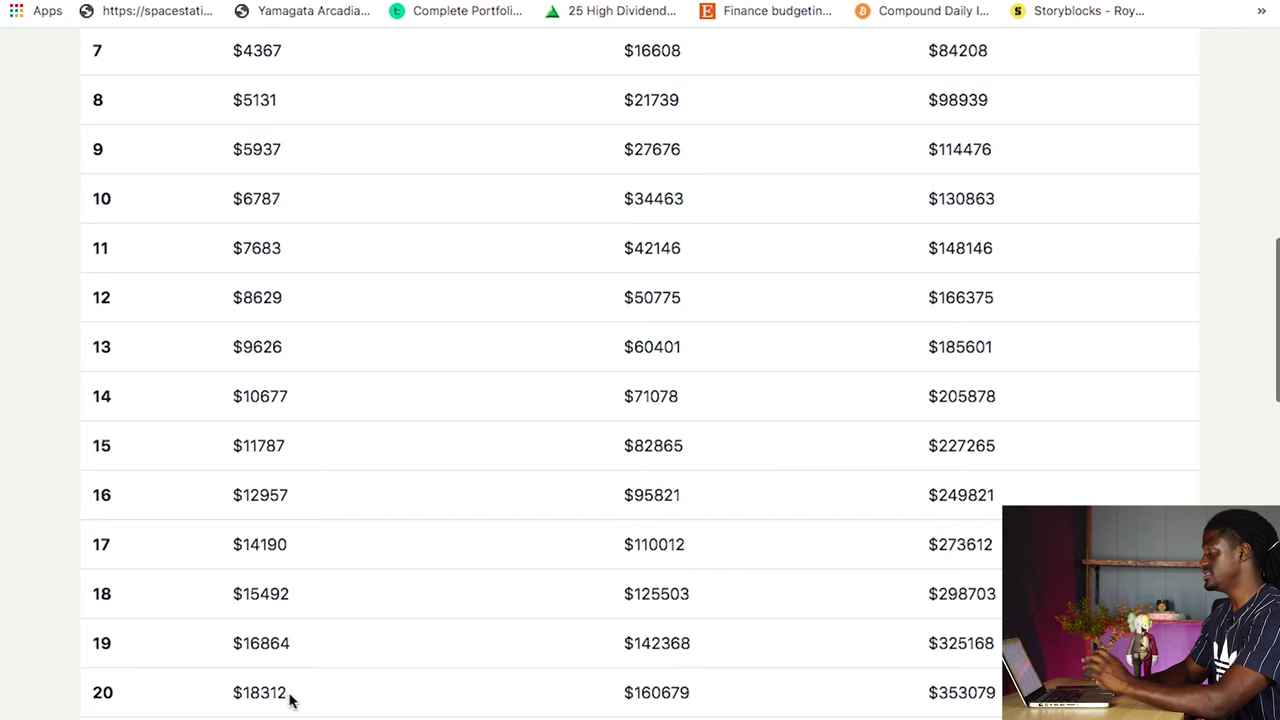
# Examine the year 30 return, total returns and total money in the 5.47% dividend projection, checking them against the calculator's inputs
pyautogui.scroll(-3, 290, 700)
pyautogui.scroll(-3, 290, 700)
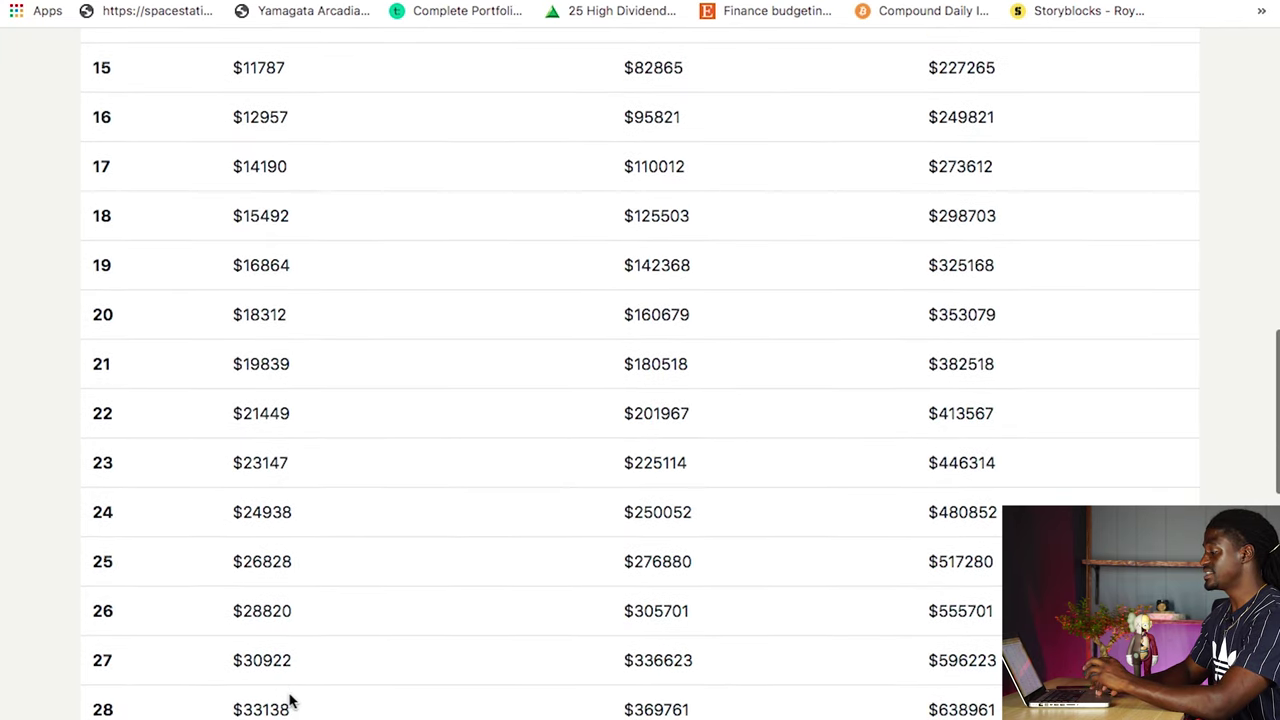
pyautogui.scroll(1, 290, 700)
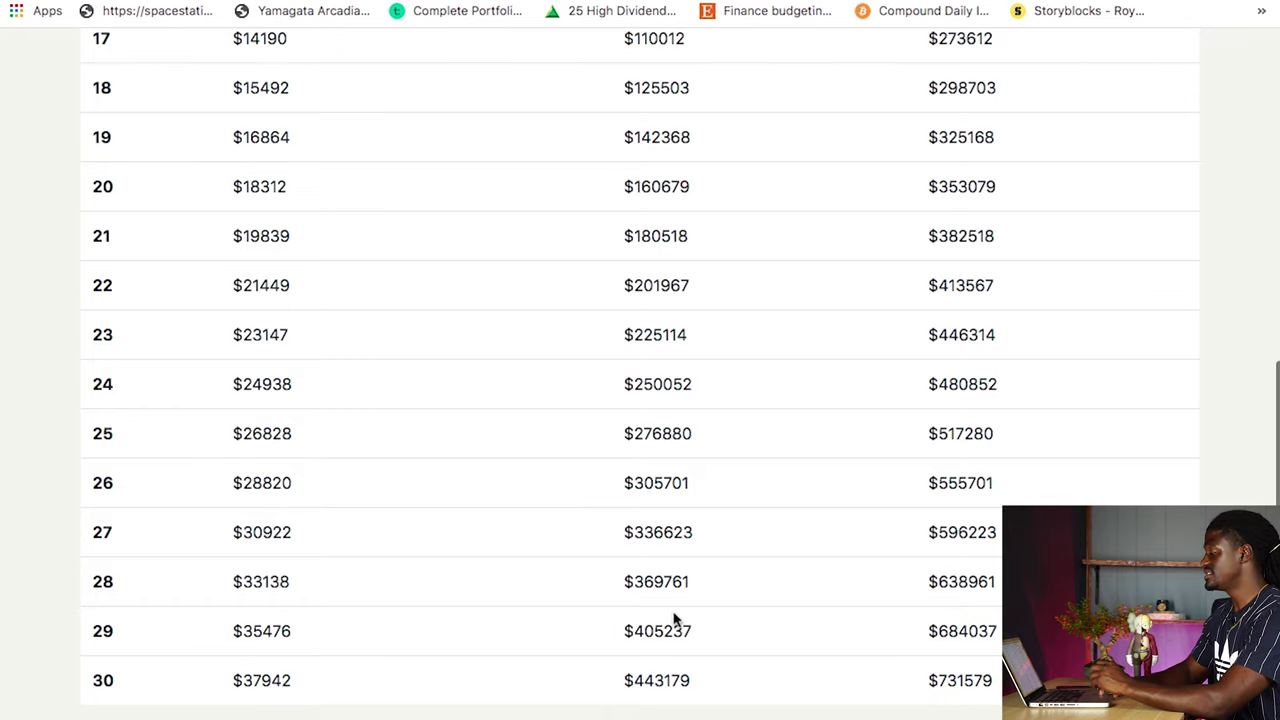
pyautogui.moveTo(662, 680); pyautogui.dragTo(641, 681)
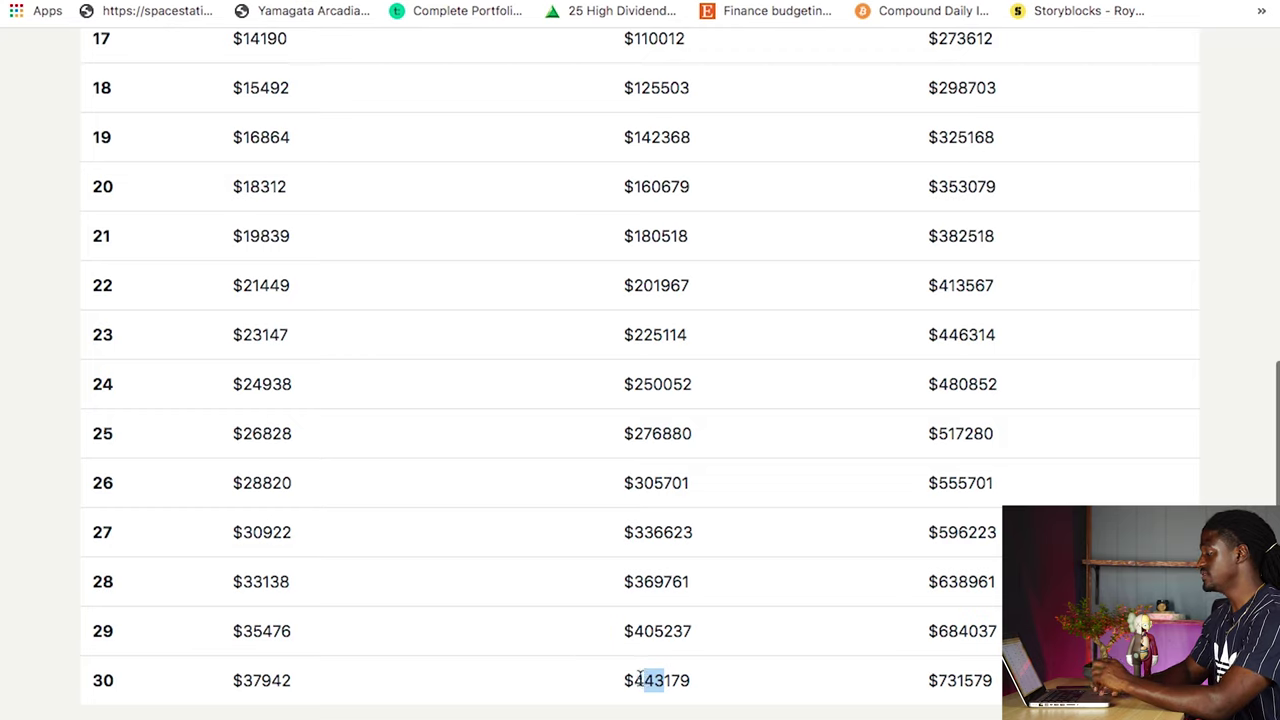
pyautogui.moveTo(1000, 682); pyautogui.dragTo(939, 679)
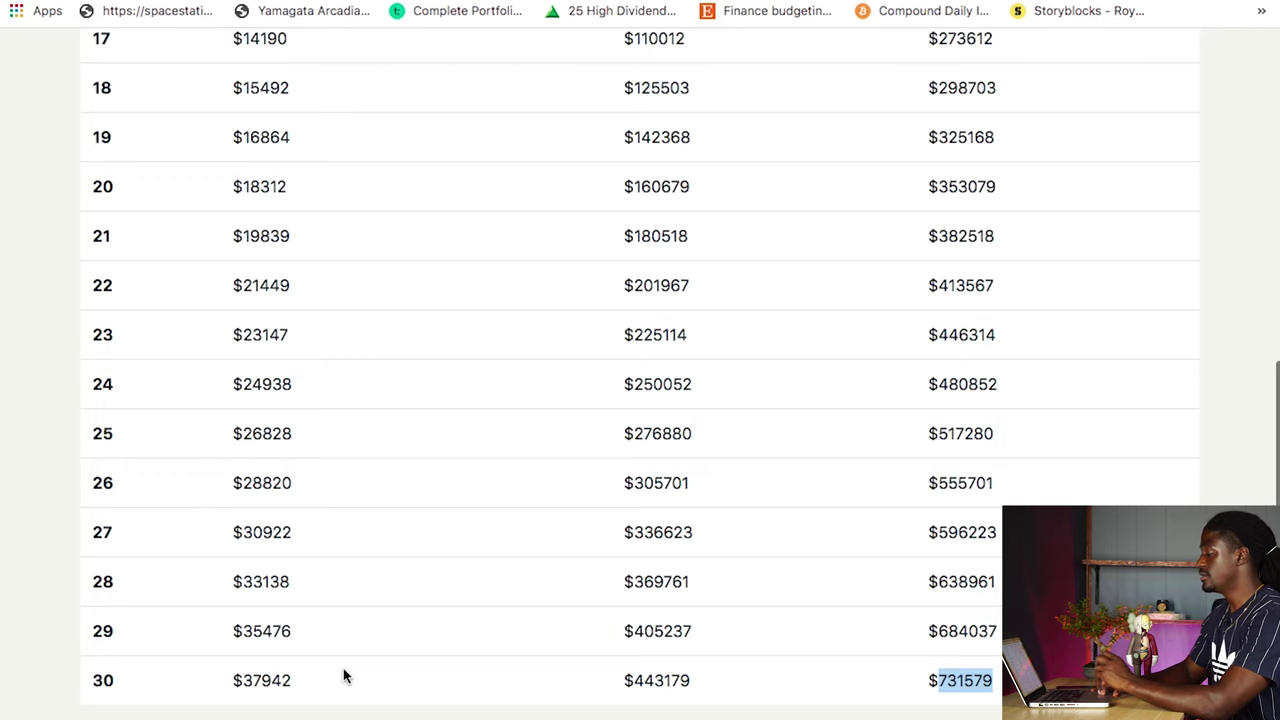
pyautogui.scroll(15, 343, 677)
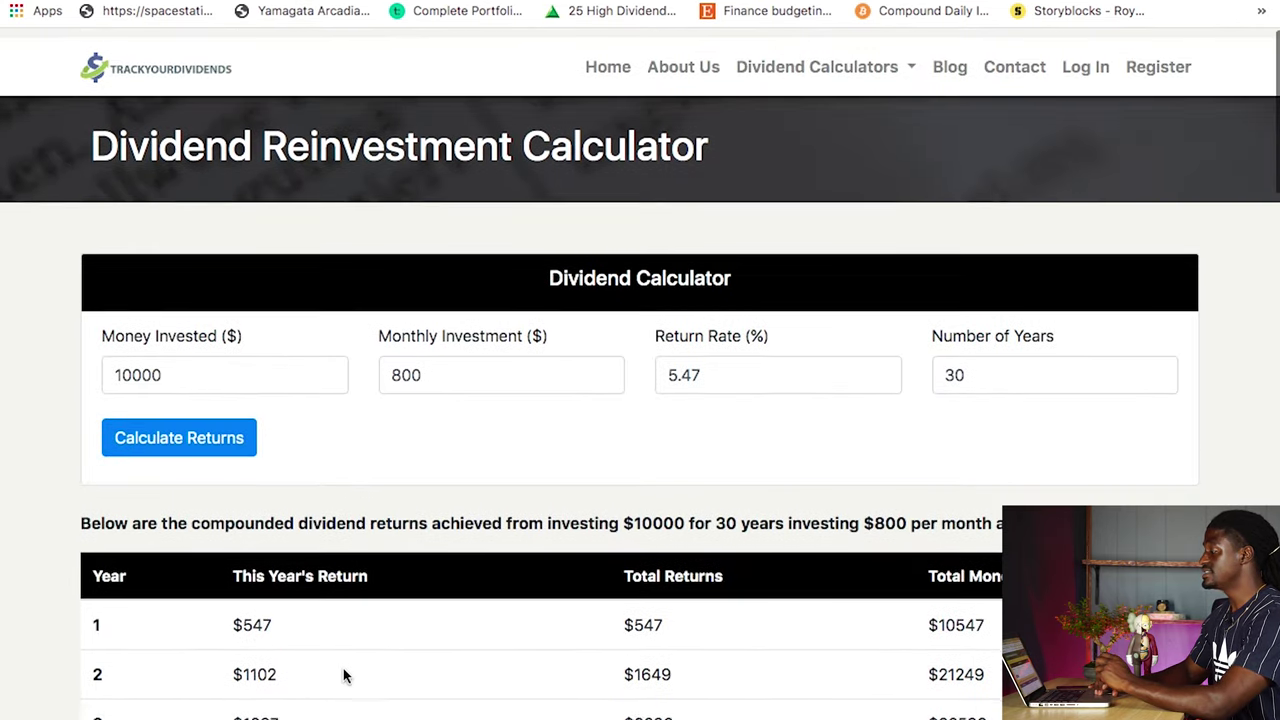
pyautogui.scroll(-3, 343, 677)
pyautogui.scroll(1, 343, 674)
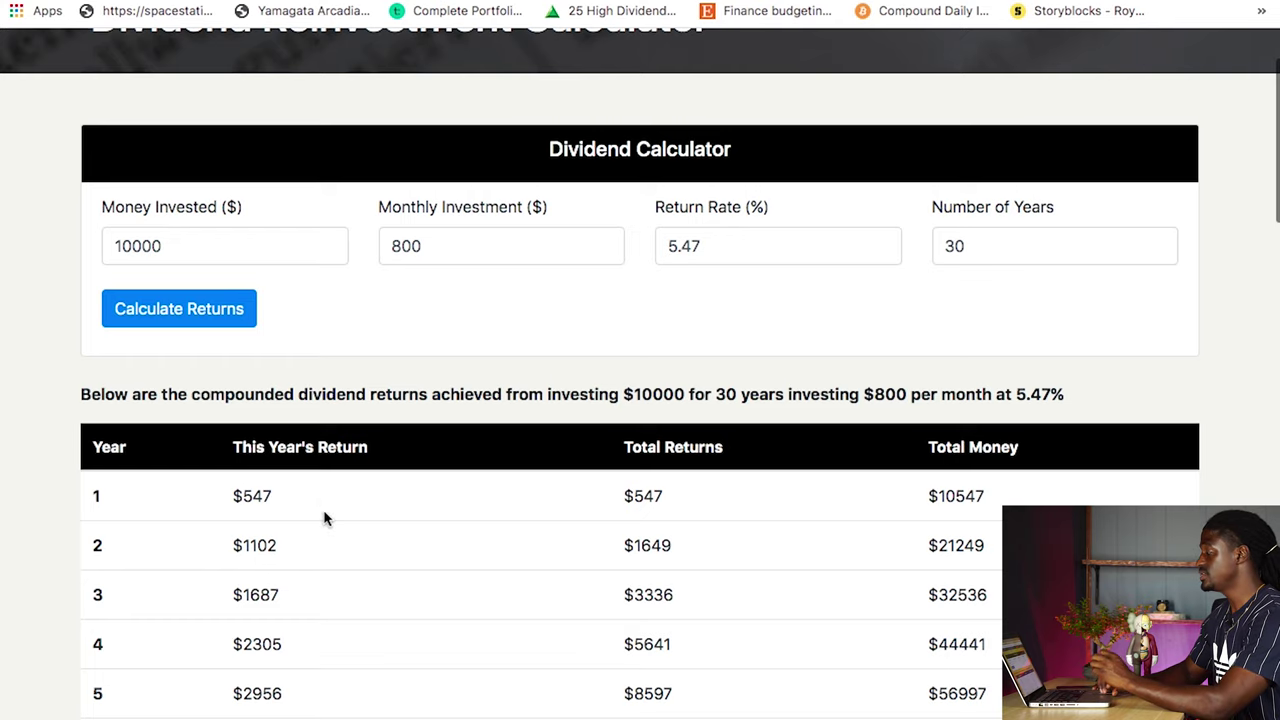
pyautogui.scroll(-15, 323, 518)
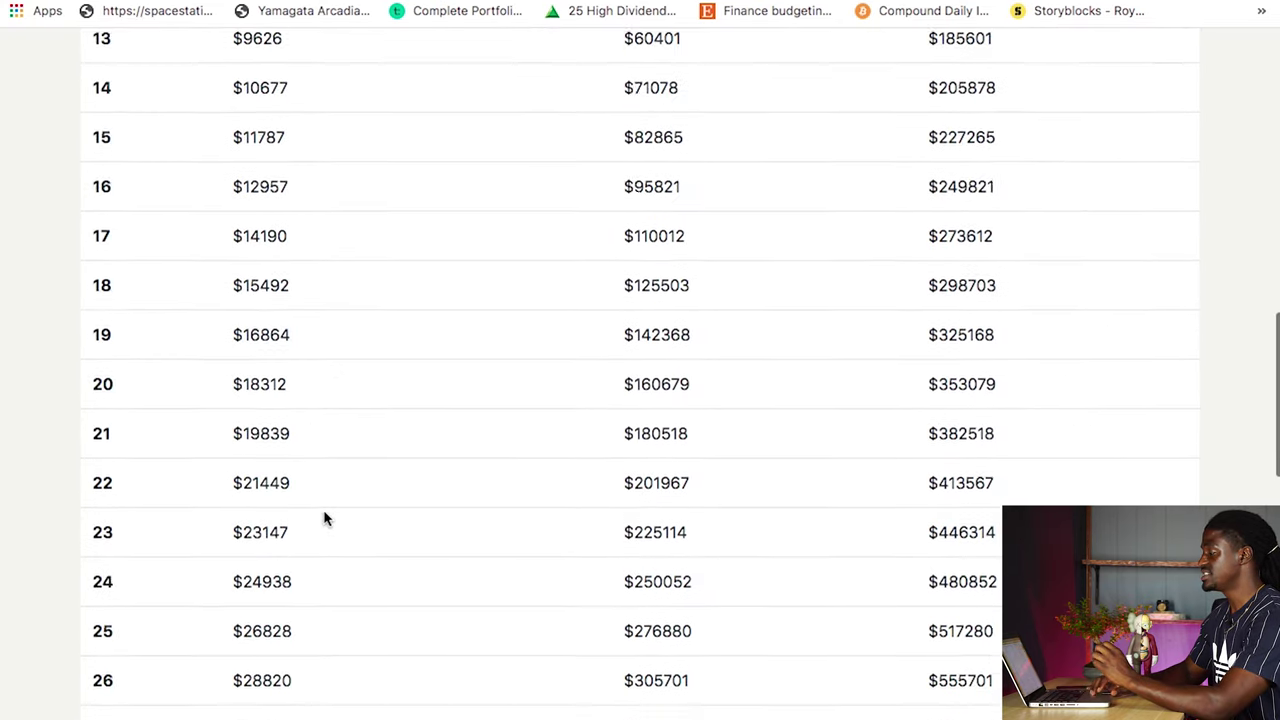
pyautogui.scroll(2, 323, 518)
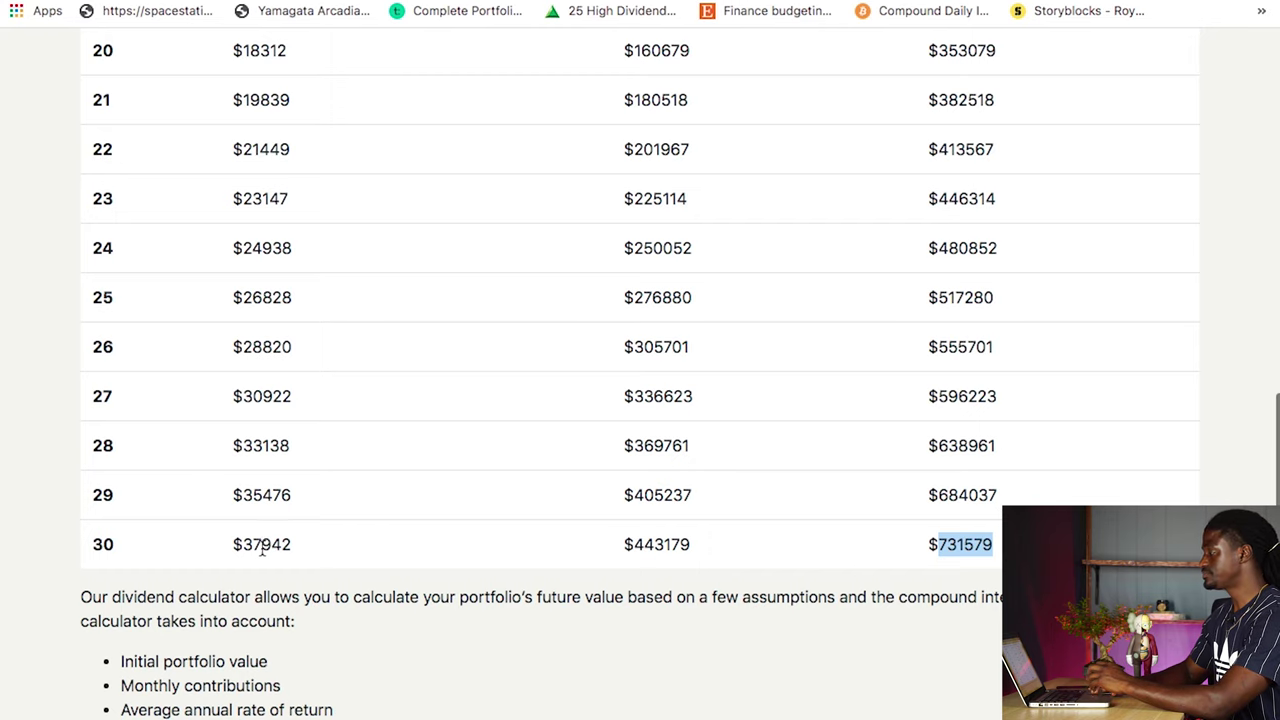
pyautogui.scroll(20, 262, 546)
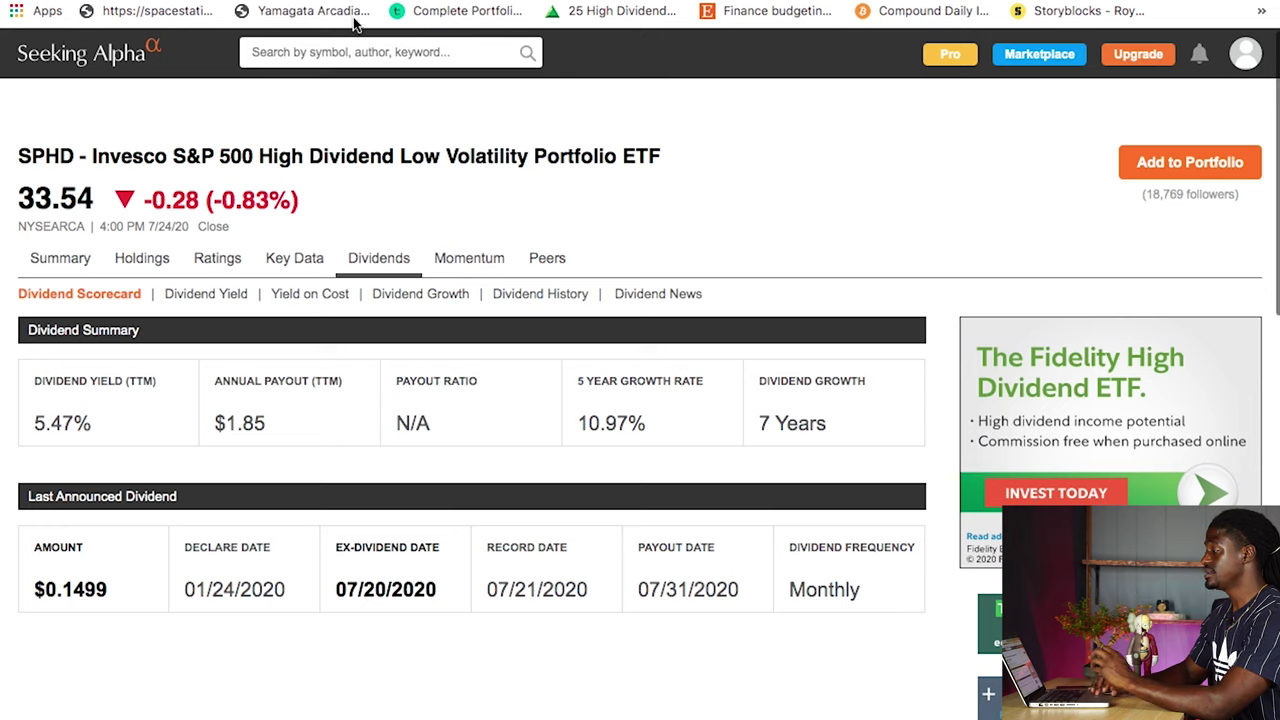
# Search Seeking Alpha for the symbol NRZ and open the New Residential Investment Corp. result
pyautogui.click(357, 52)
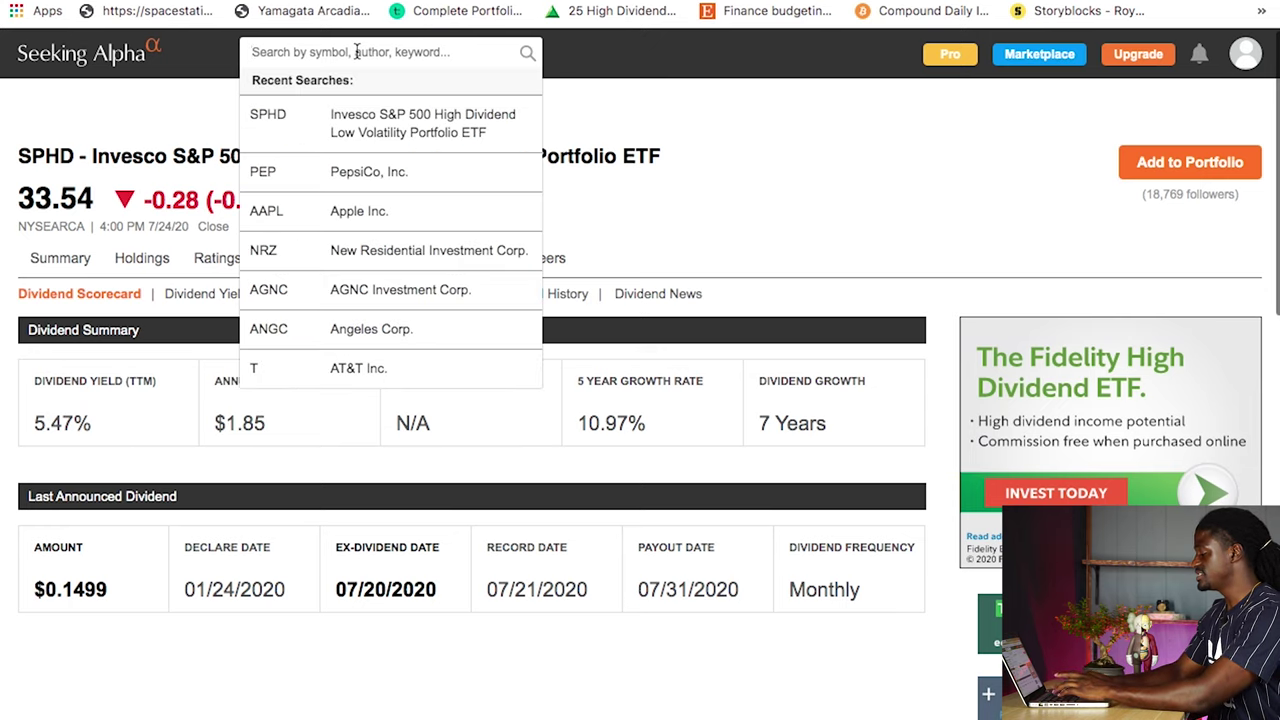
pyautogui.write('nrz')
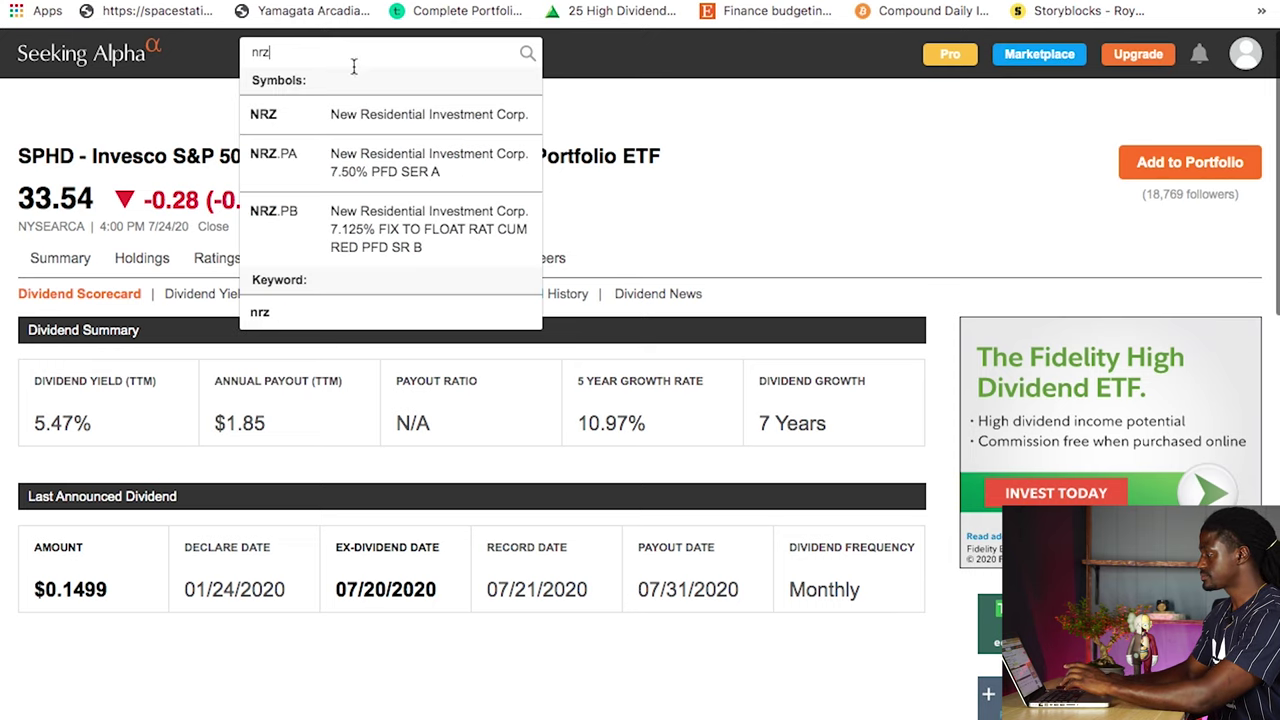
pyautogui.click(341, 116)
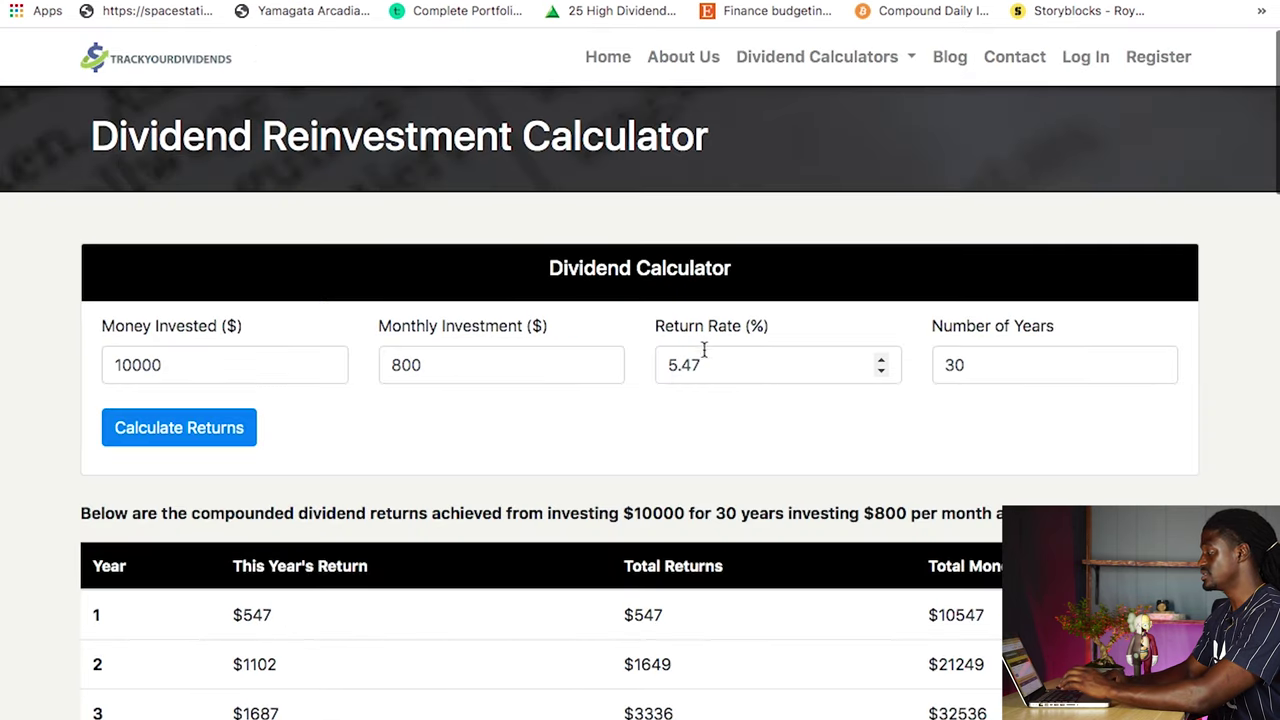
# In the TrackYourDividends Dividend Reinvestment Calculator, set the return rate to 14.74% and recalculate the returns
pyautogui.moveTo(706, 364); pyautogui.dragTo(659, 364)
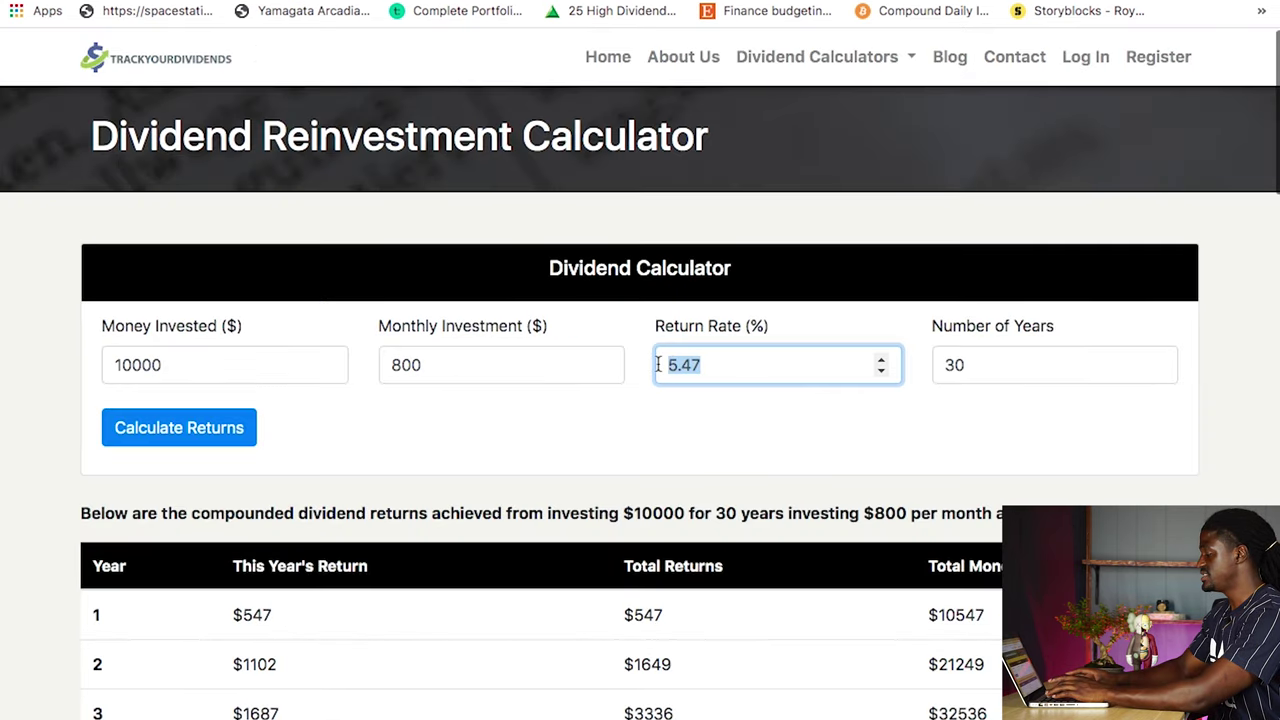
pyautogui.write('14.74')
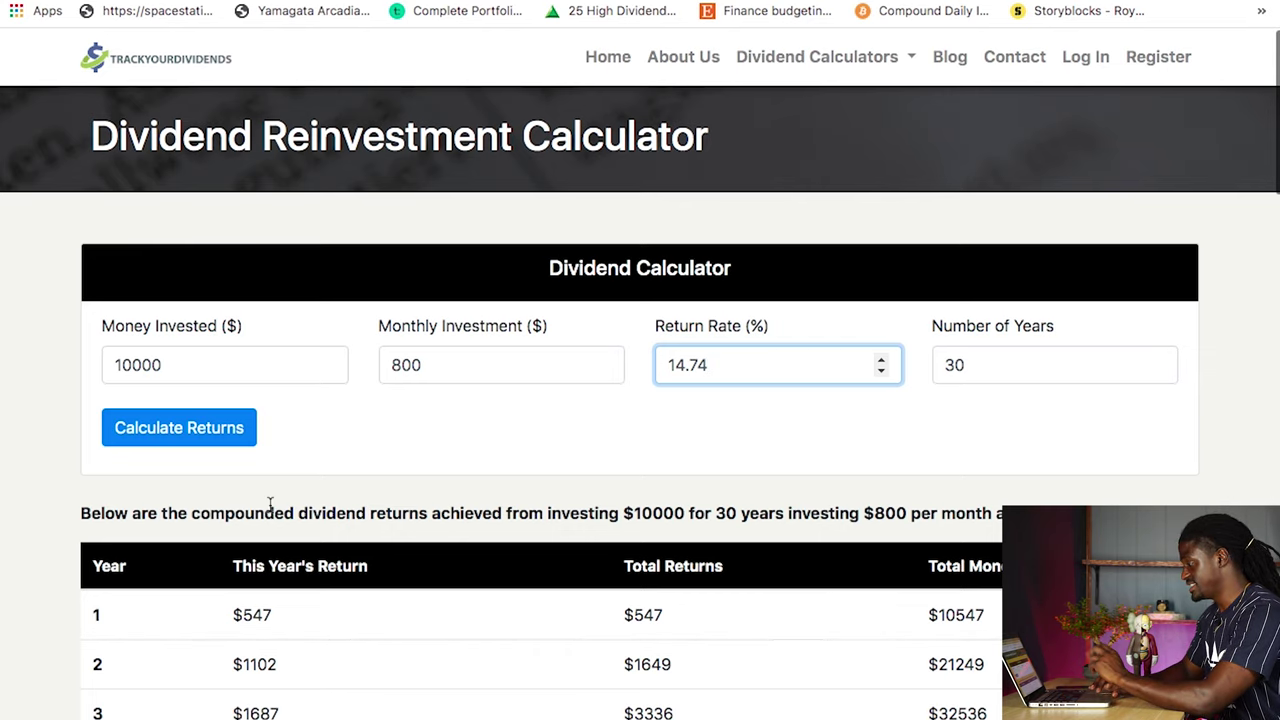
pyautogui.click(213, 447)
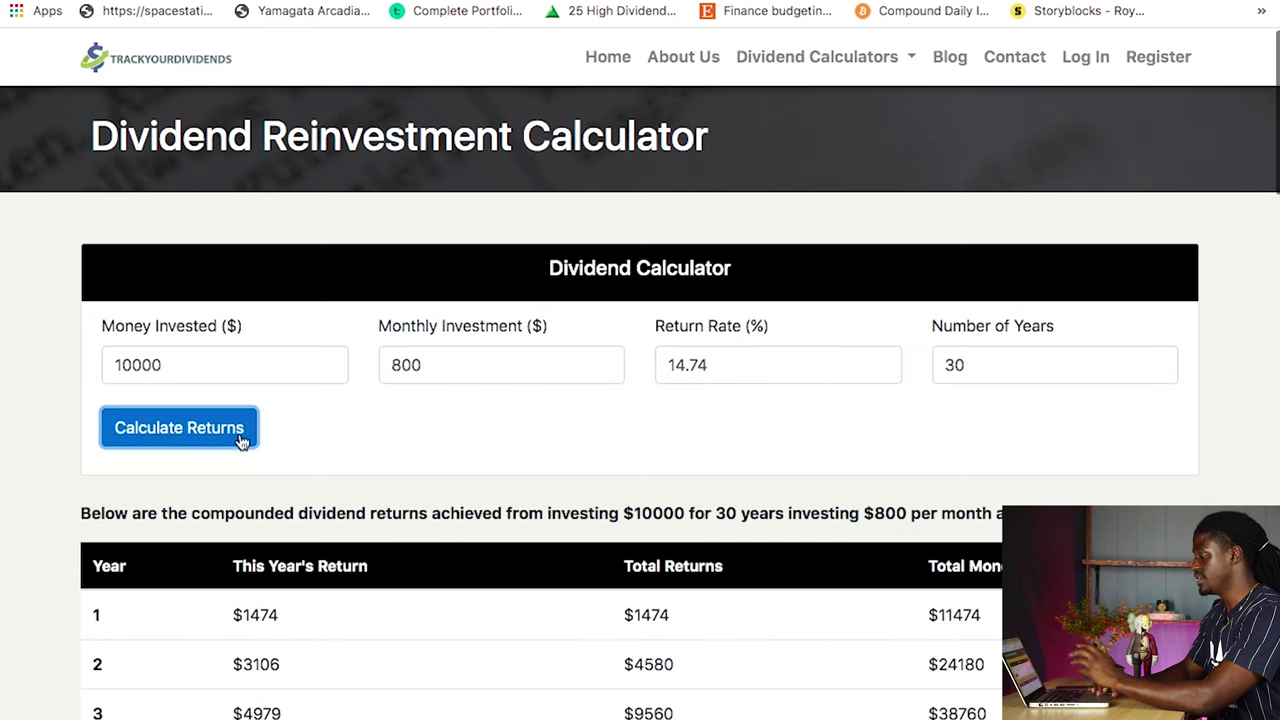
# Examine the projection's early years, highlighting the year 10 total returns and total money
pyautogui.scroll(-1, 326, 540)
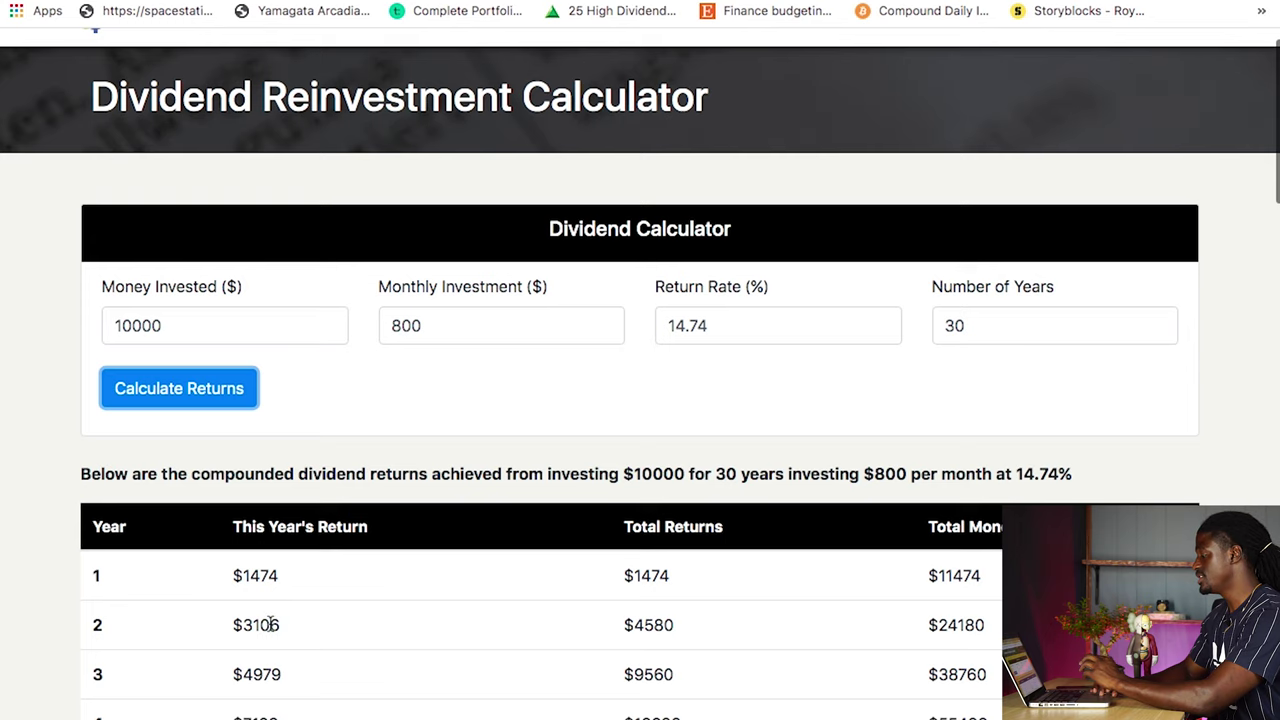
pyautogui.scroll(-4, 240, 643)
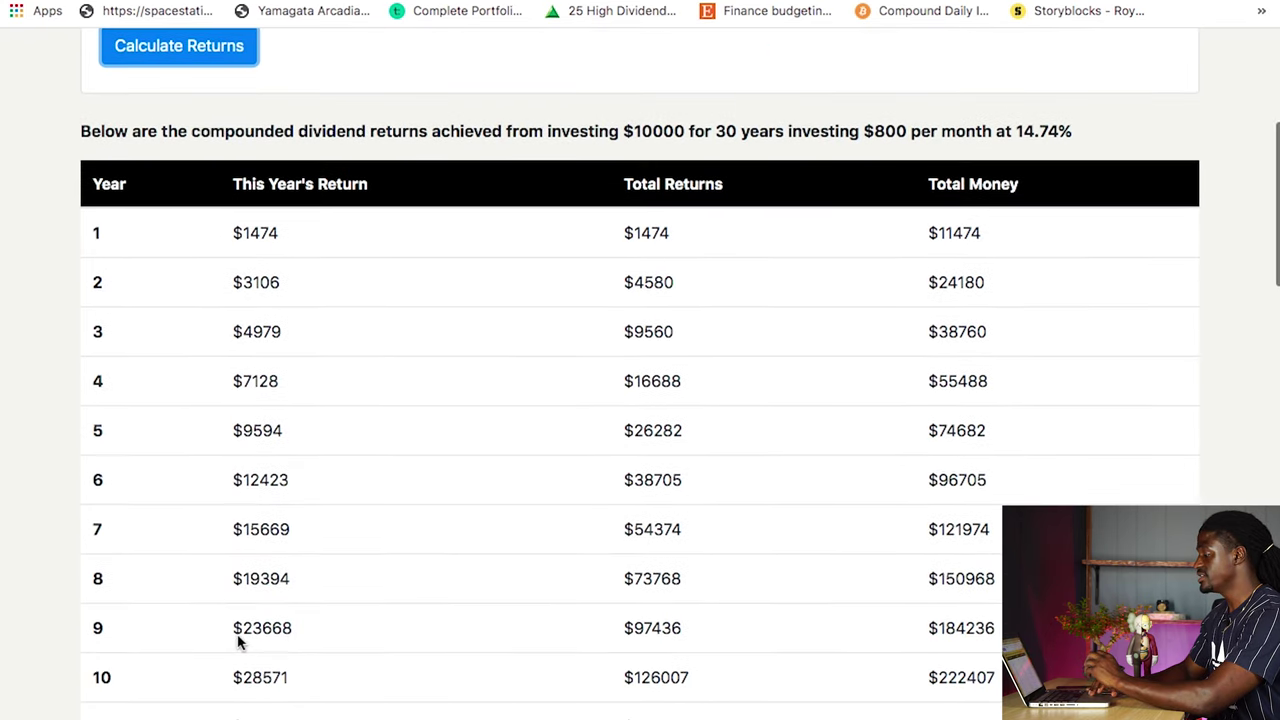
pyautogui.scroll(1, 239, 640)
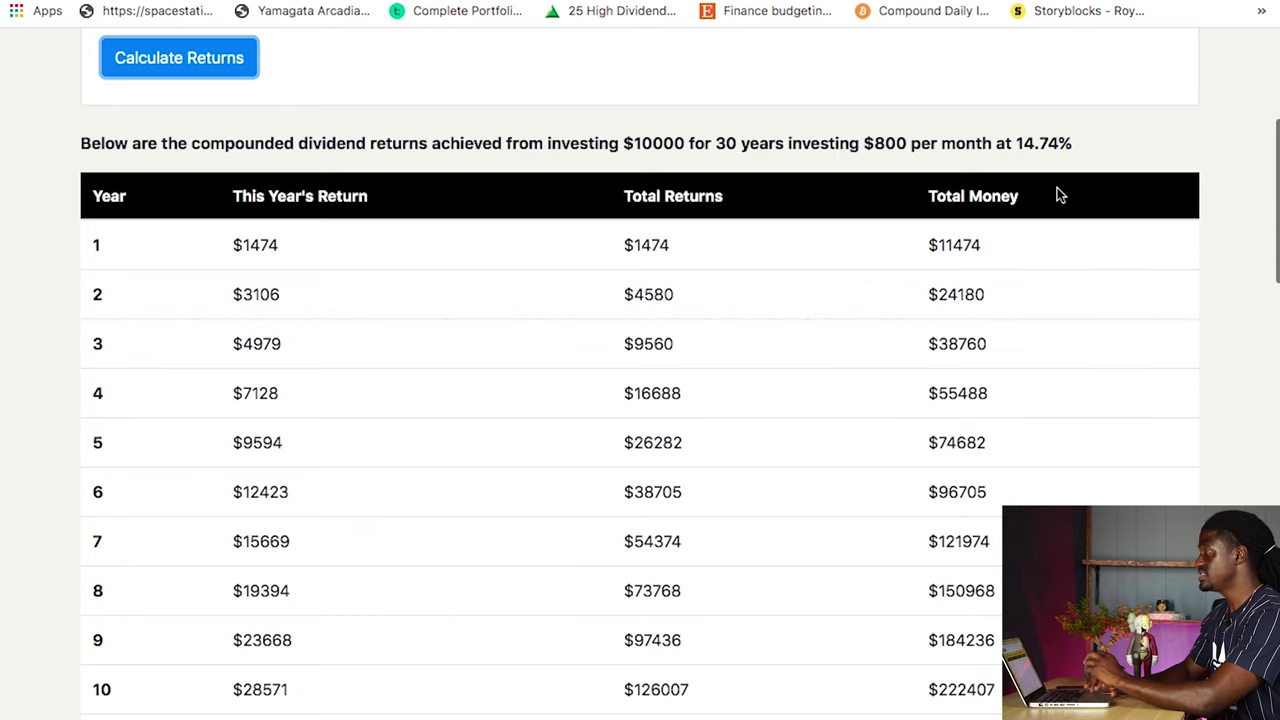
pyautogui.scroll(2, 603, 194)
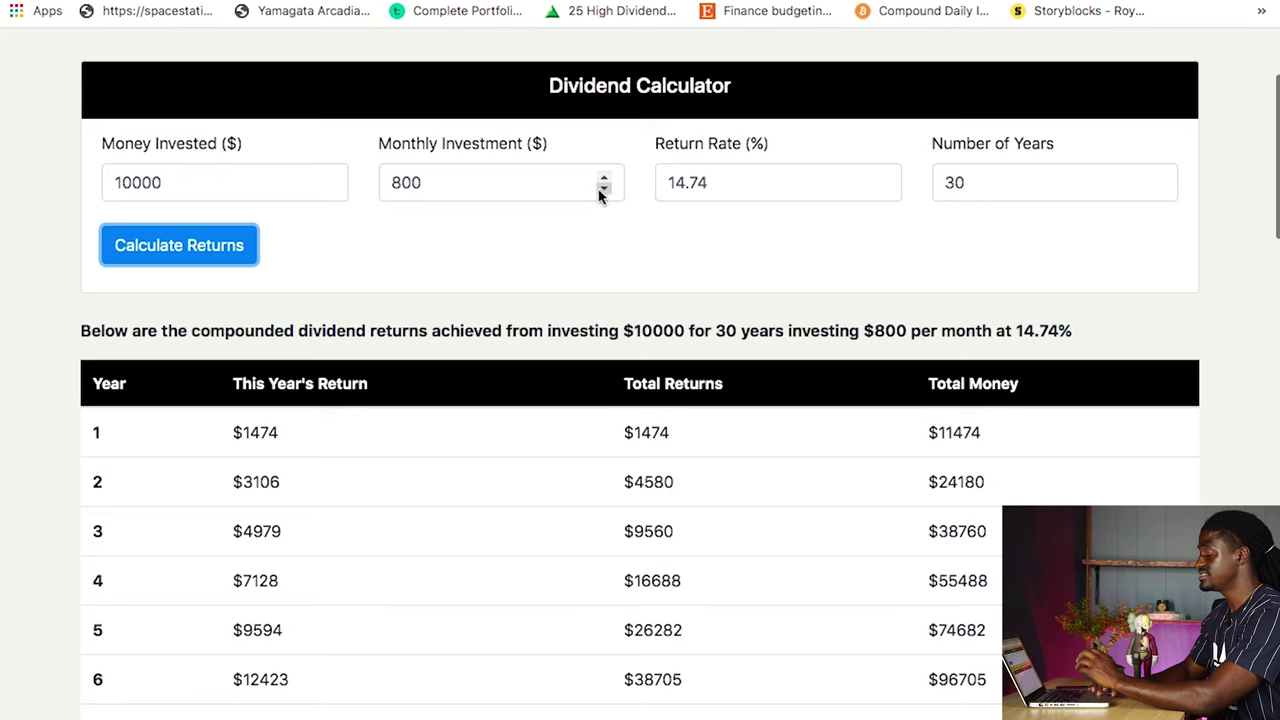
pyautogui.scroll(-3, 490, 271)
pyautogui.scroll(1, 487, 271)
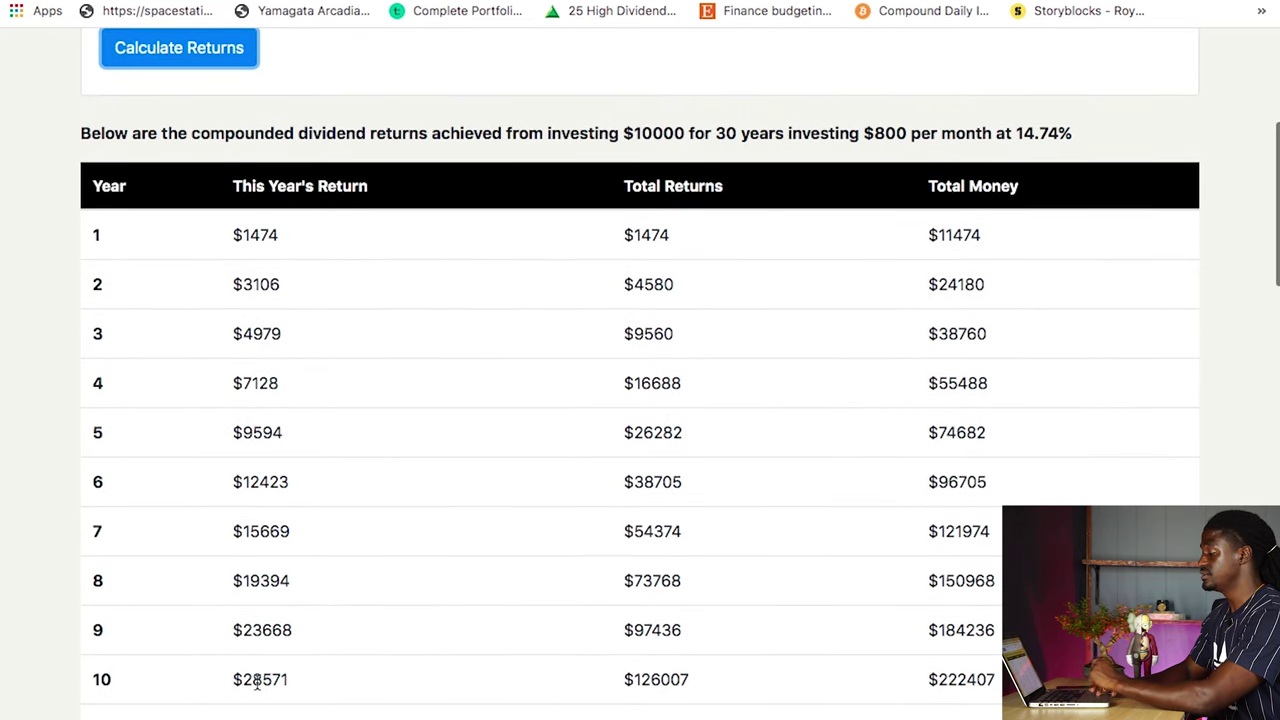
pyautogui.moveTo(661, 679); pyautogui.dragTo(636, 684)
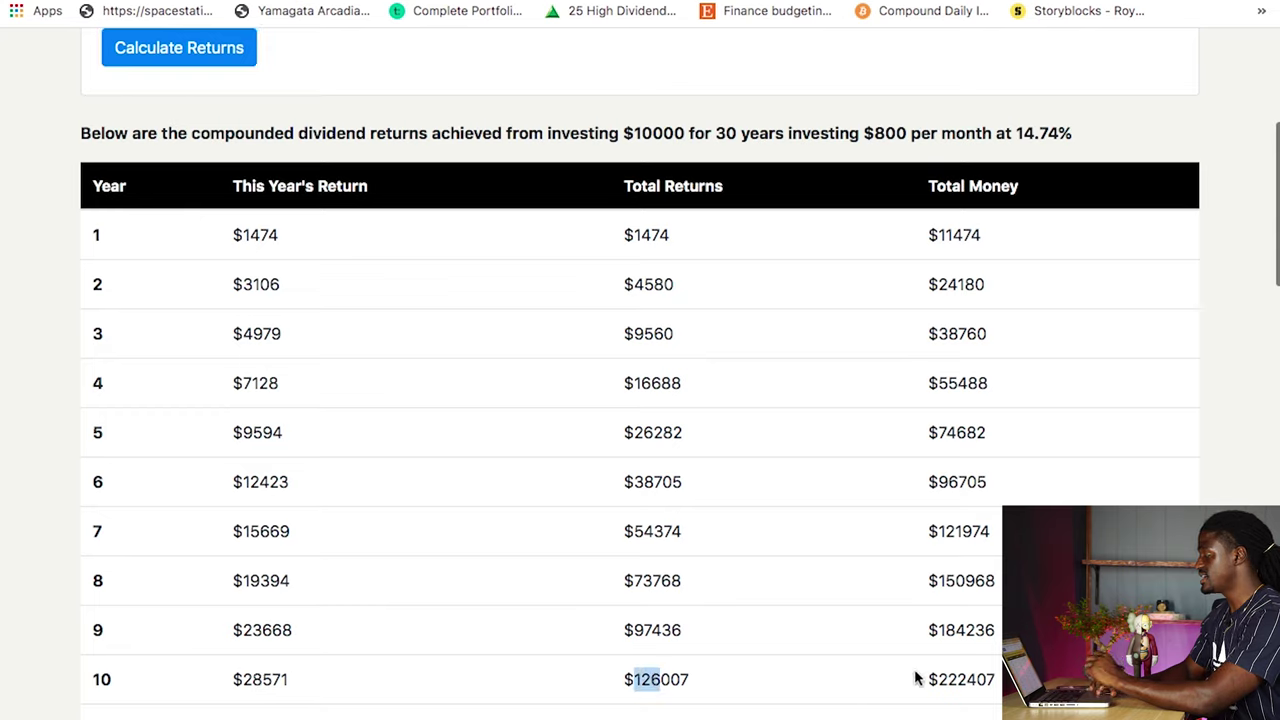
pyautogui.moveTo(968, 679); pyautogui.dragTo(932, 680)
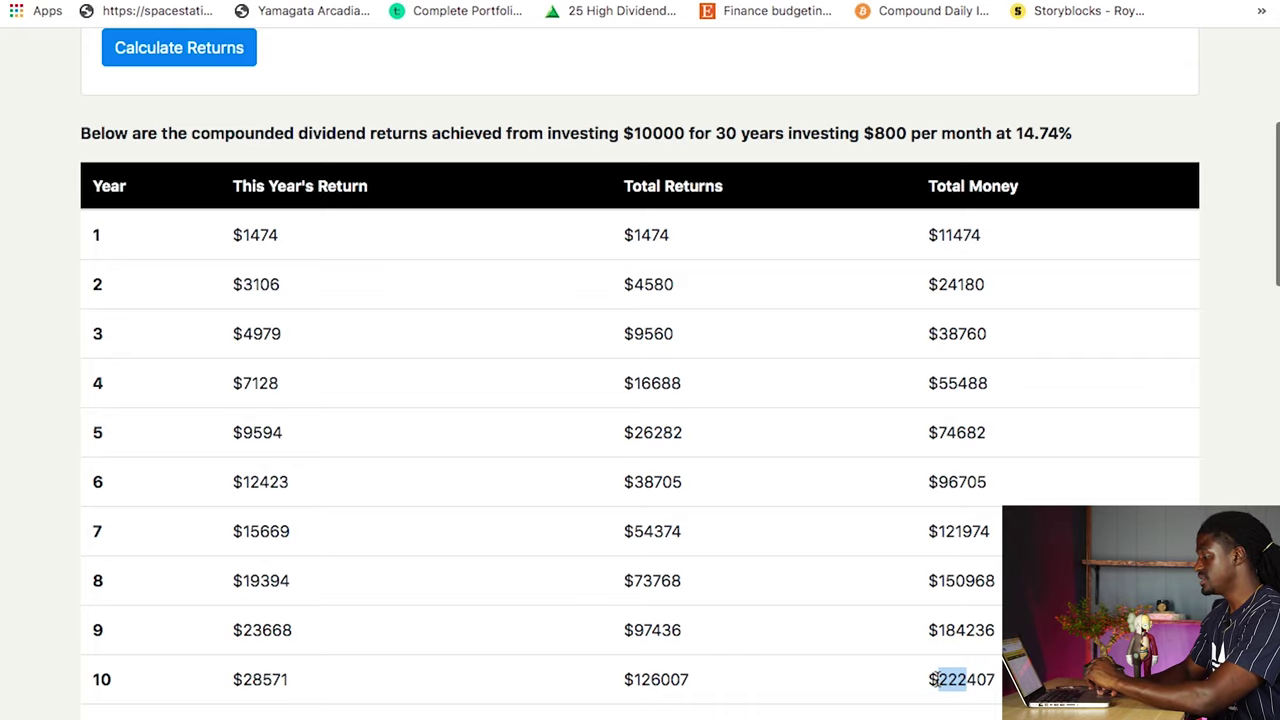
# Examine the year 20 row of the projection, highlighting its total returns and total money
pyautogui.scroll(-5, 937, 679)
pyautogui.scroll(-1, 937, 679)
pyautogui.scroll(1, 937, 679)
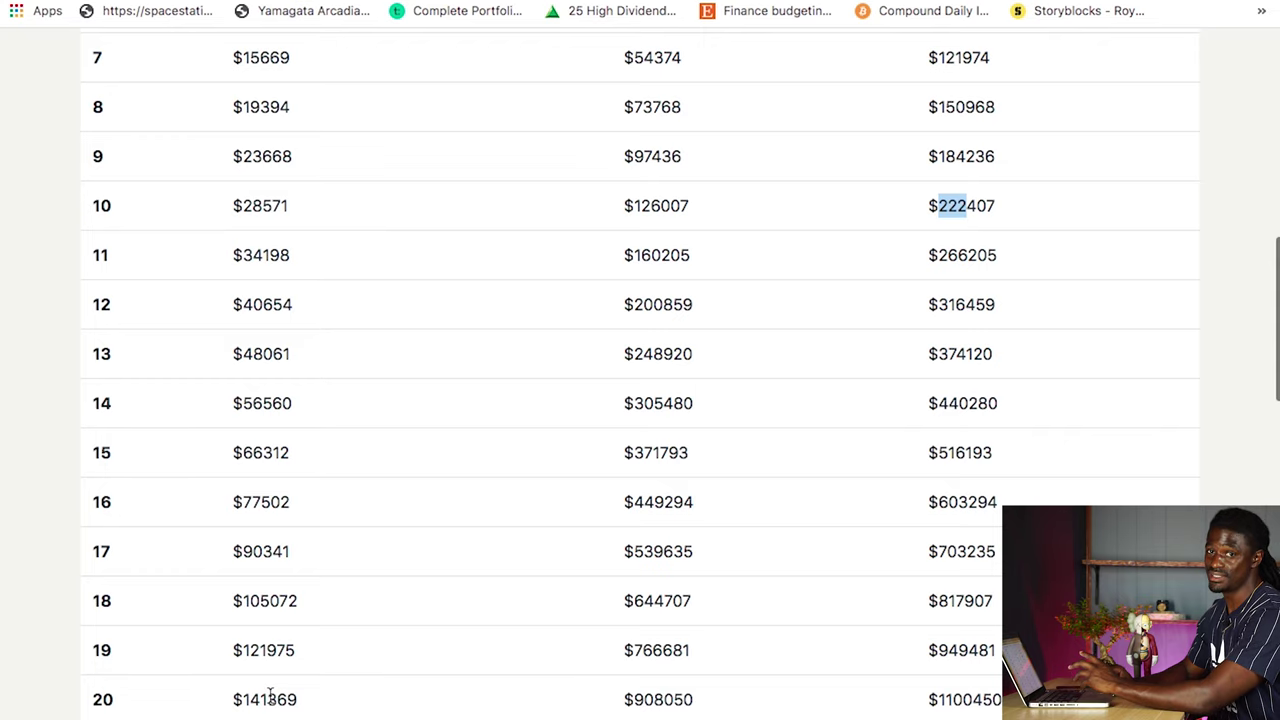
pyautogui.moveTo(634, 699); pyautogui.dragTo(664, 699)
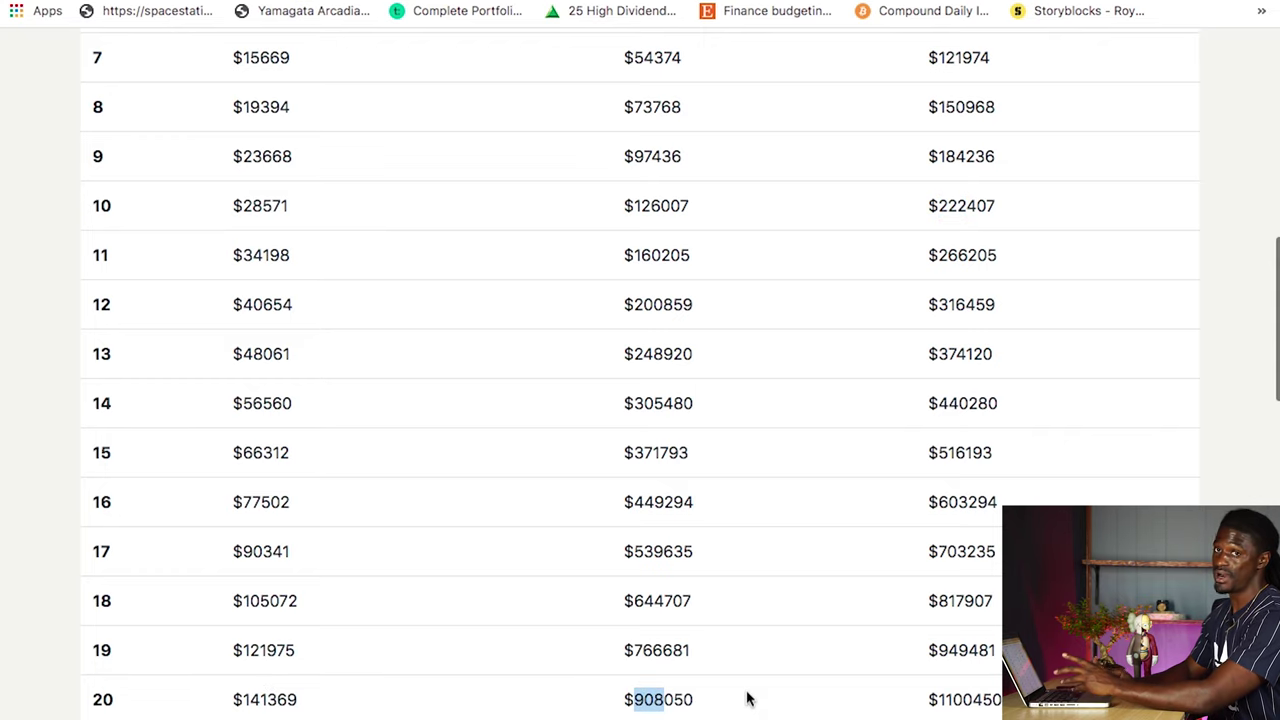
pyautogui.click(664, 699)
pyautogui.moveTo(664, 699); pyautogui.dragTo(634, 699)
pyautogui.scroll(-1, 777, 703)
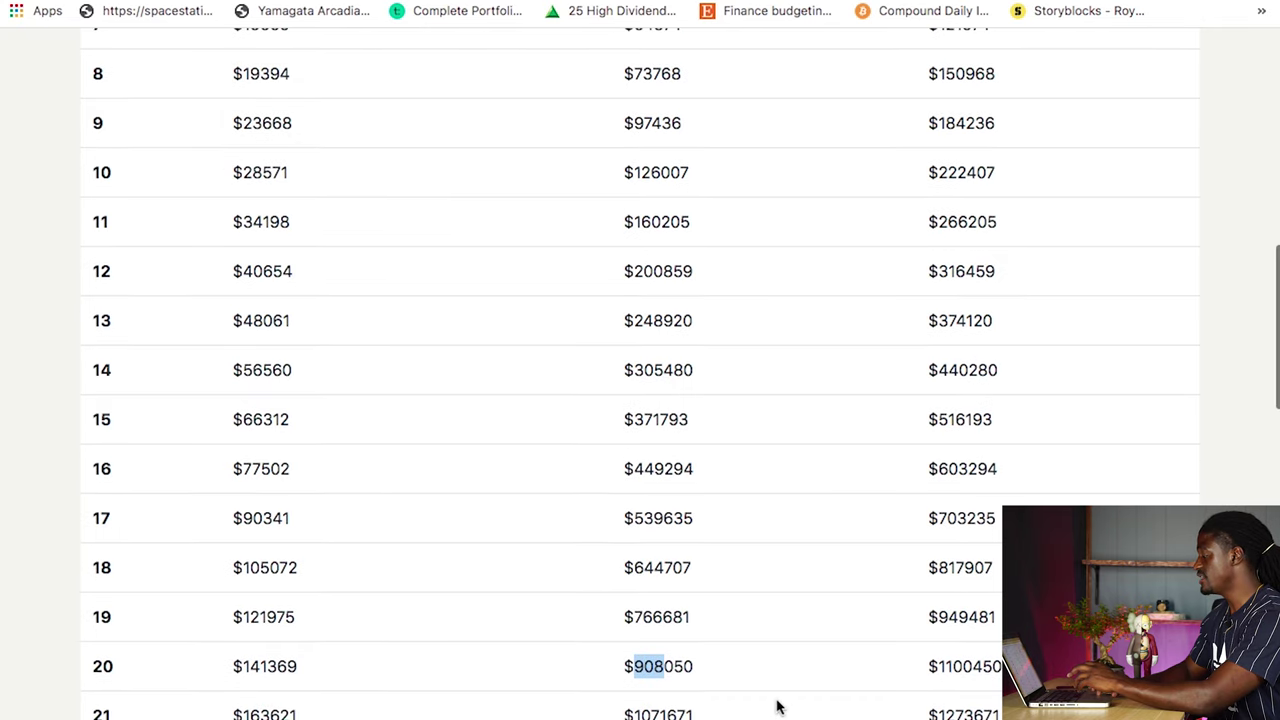
pyautogui.moveTo(999, 664); pyautogui.dragTo(921, 672)
pyautogui.click(892, 661)
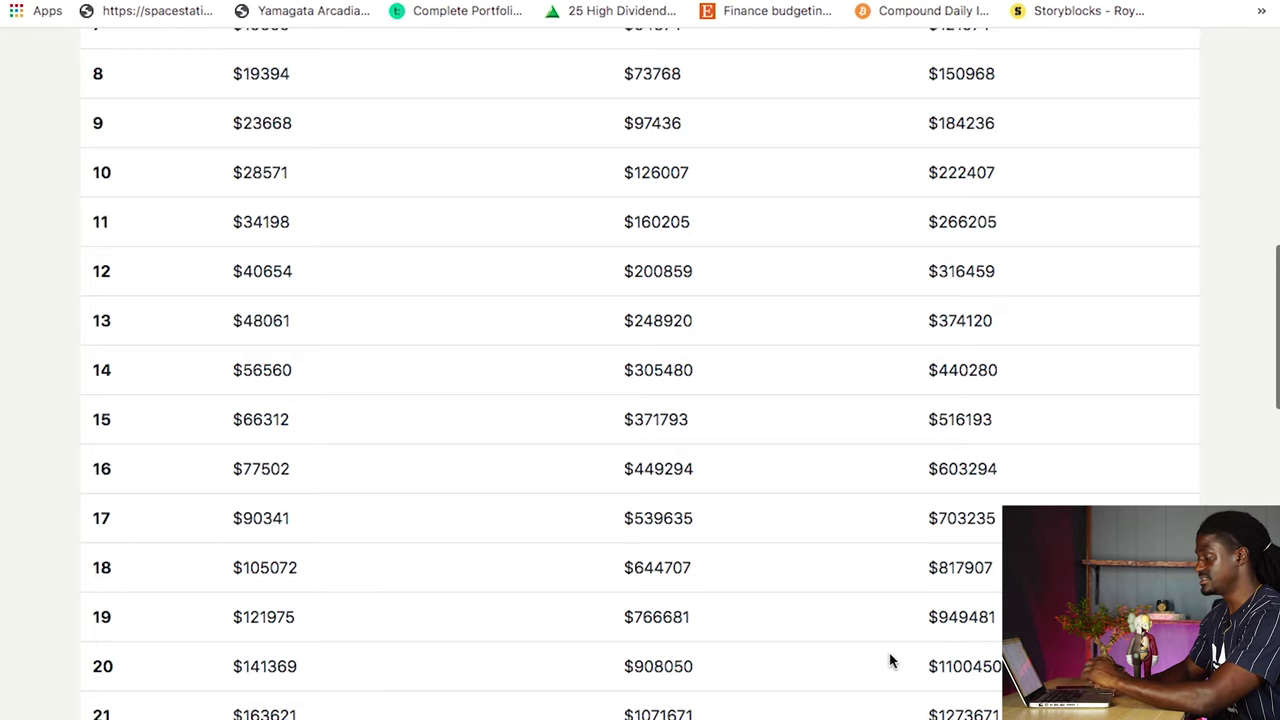
# Examine the year 30 annual return, total returns and total money, checking them against the calculator's inputs
pyautogui.scroll(-5, 892, 661)
pyautogui.scroll(-2, 892, 661)
pyautogui.scroll(1, 889, 660)
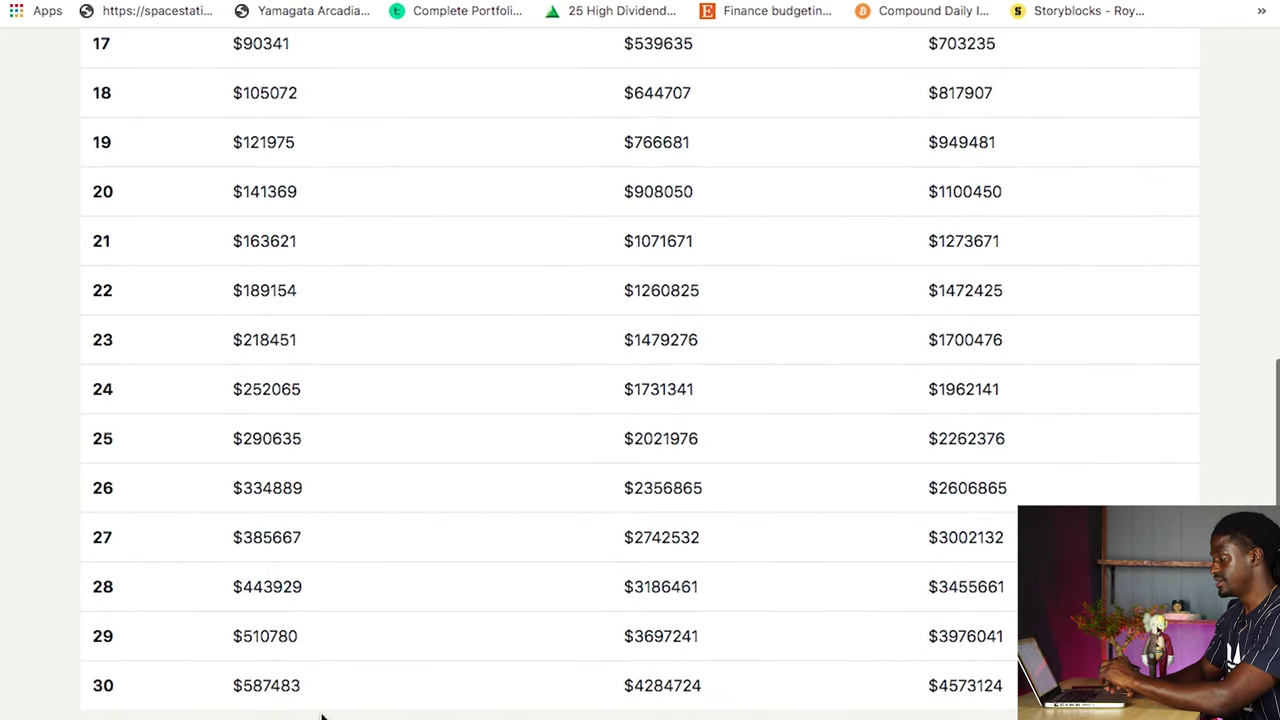
pyautogui.moveTo(268, 686); pyautogui.dragTo(245, 686)
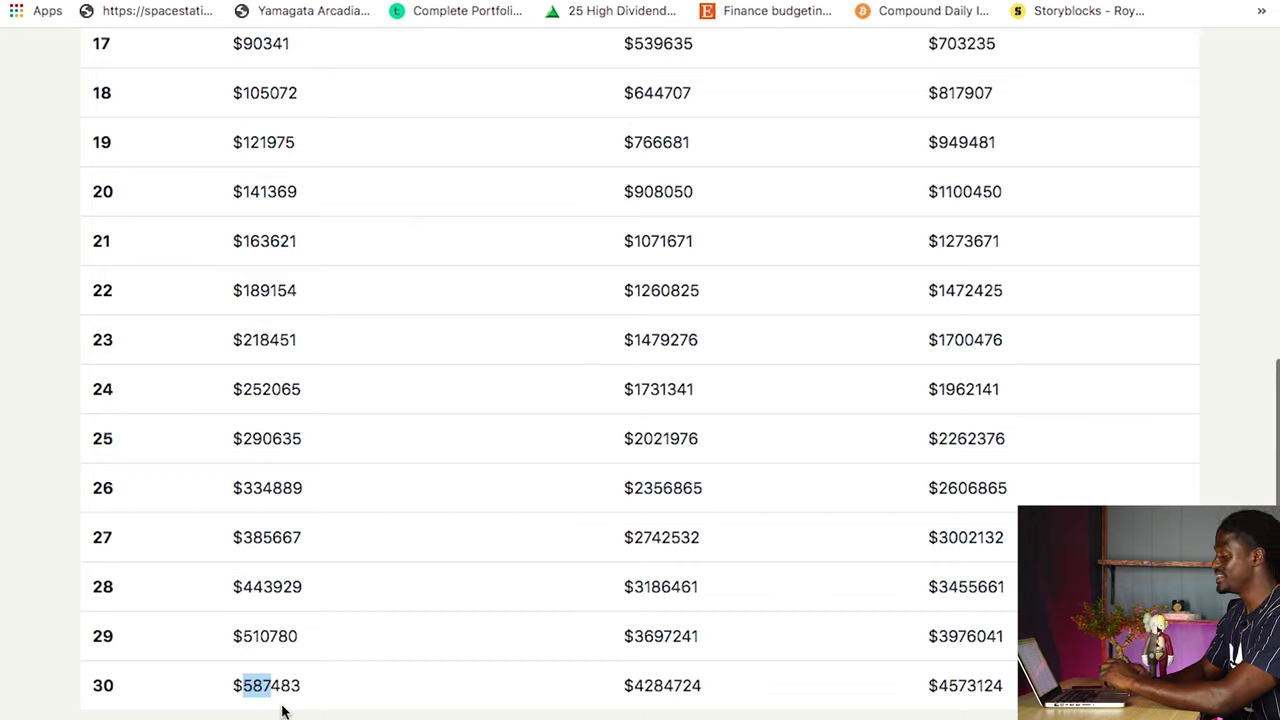
pyautogui.moveTo(646, 686); pyautogui.dragTo(636, 686)
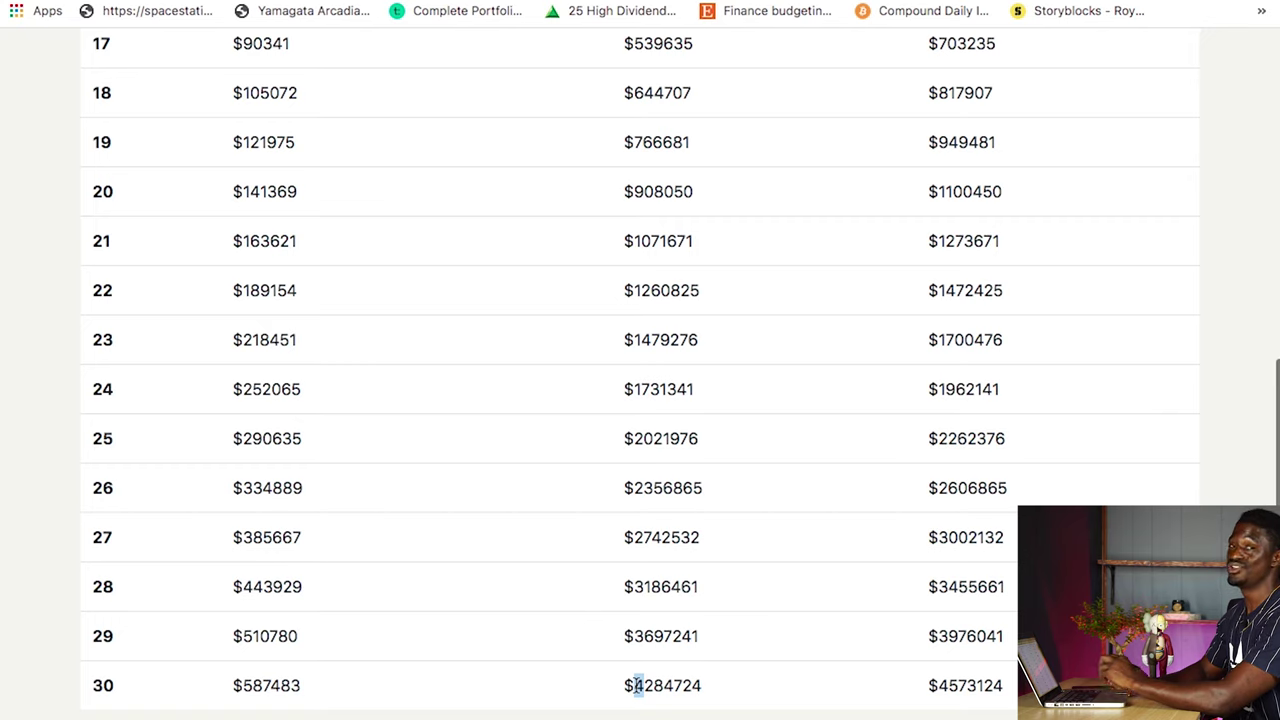
pyautogui.moveTo(1005, 688); pyautogui.dragTo(939, 688)
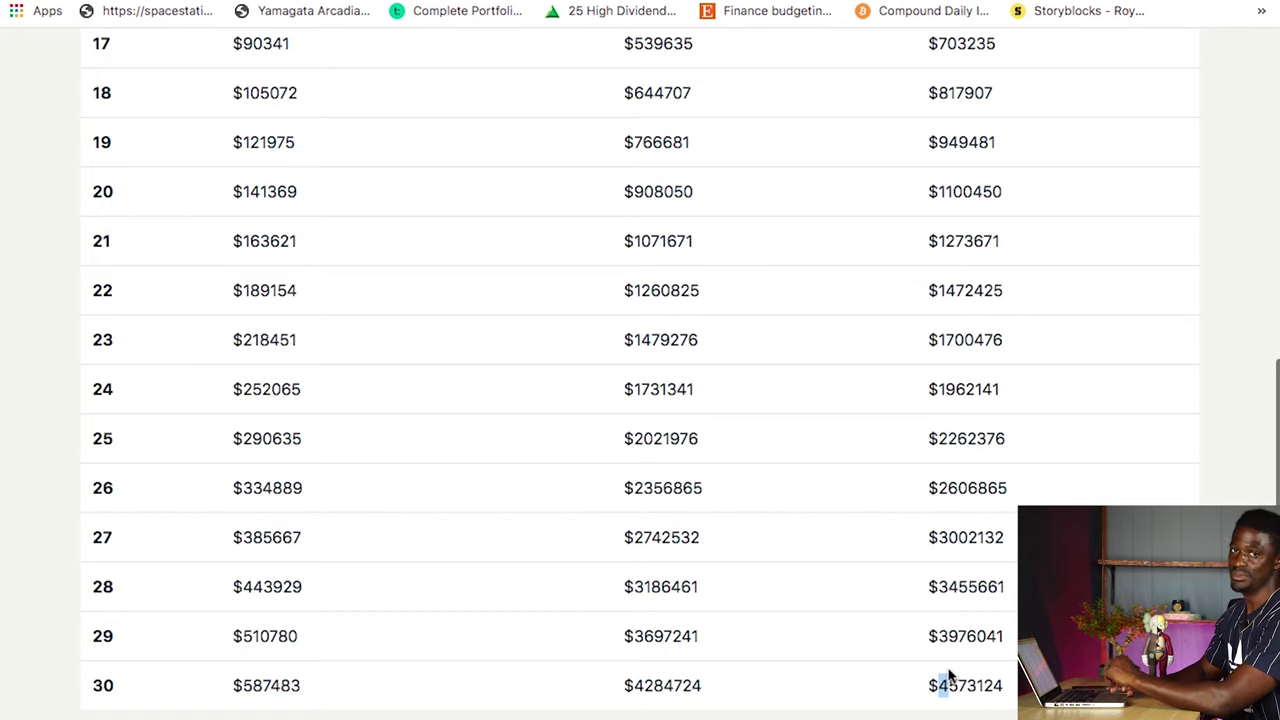
pyautogui.scroll(12, 950, 677)
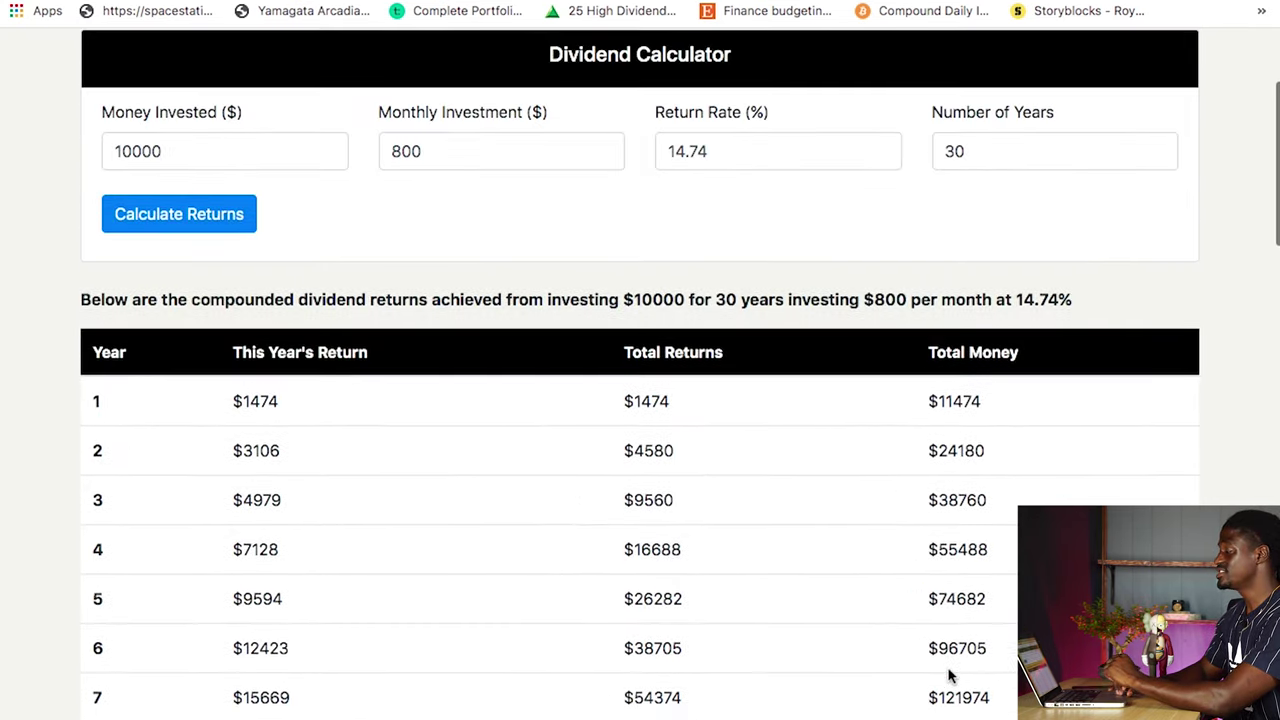
pyautogui.scroll(2, 945, 674)
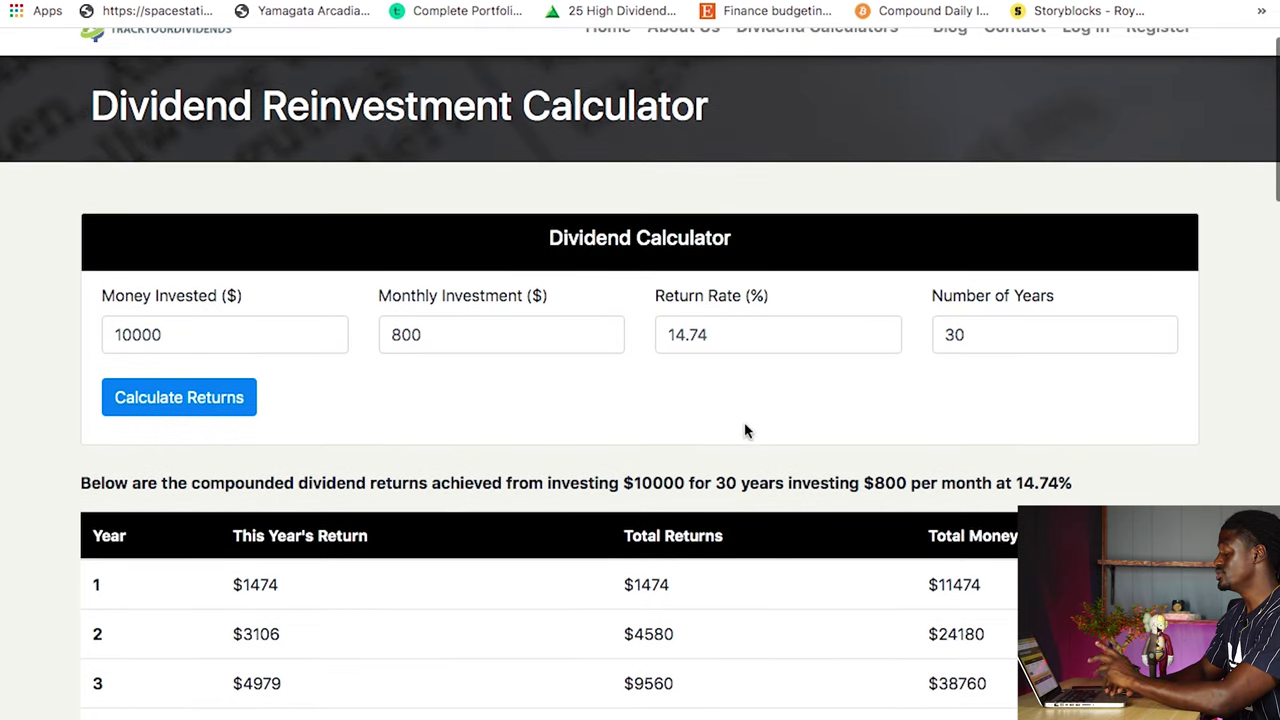
pyautogui.scroll(1, 738, 392)
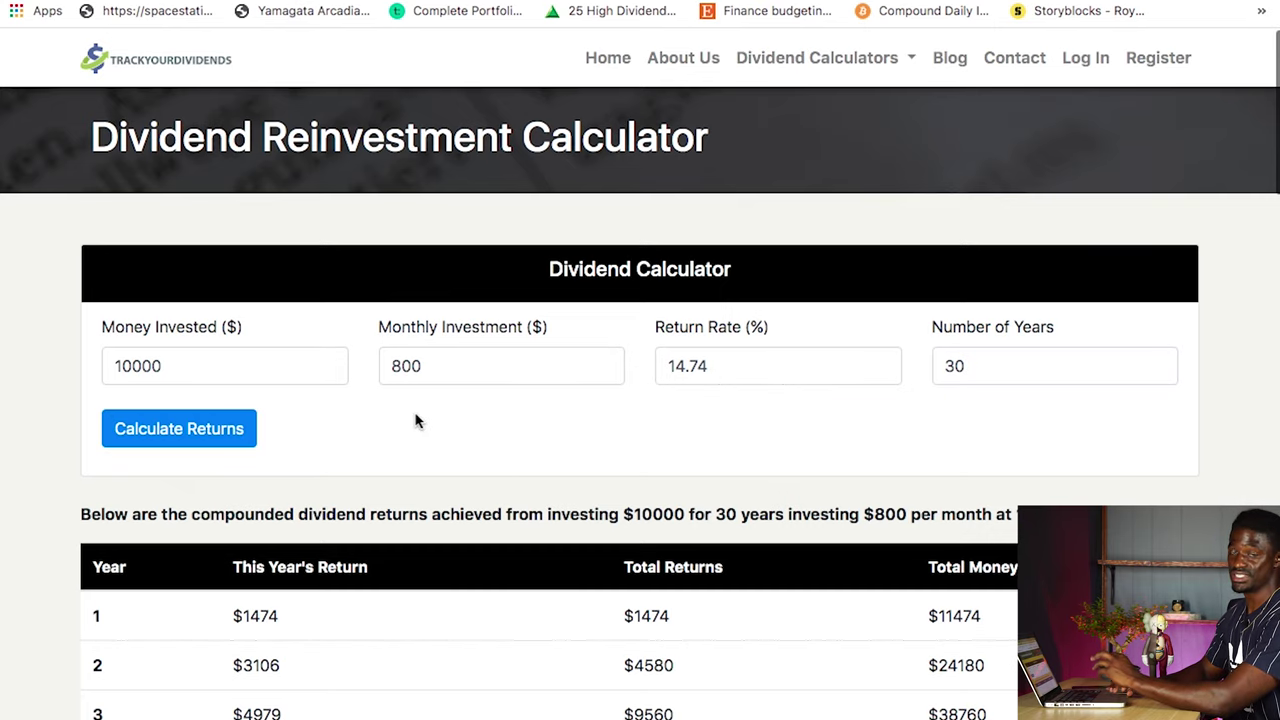
pyautogui.scroll(-17, 417, 421)
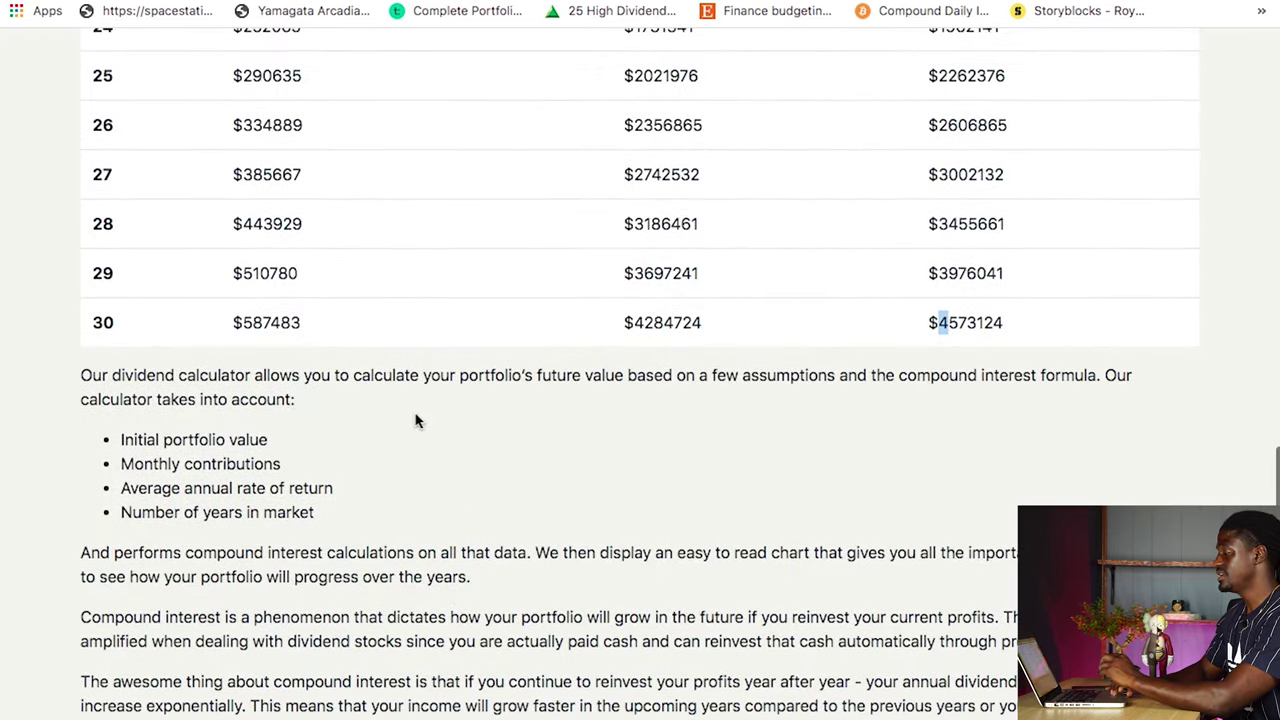
pyautogui.scroll(3, 417, 421)
pyautogui.moveTo(302, 505); pyautogui.dragTo(242, 505)
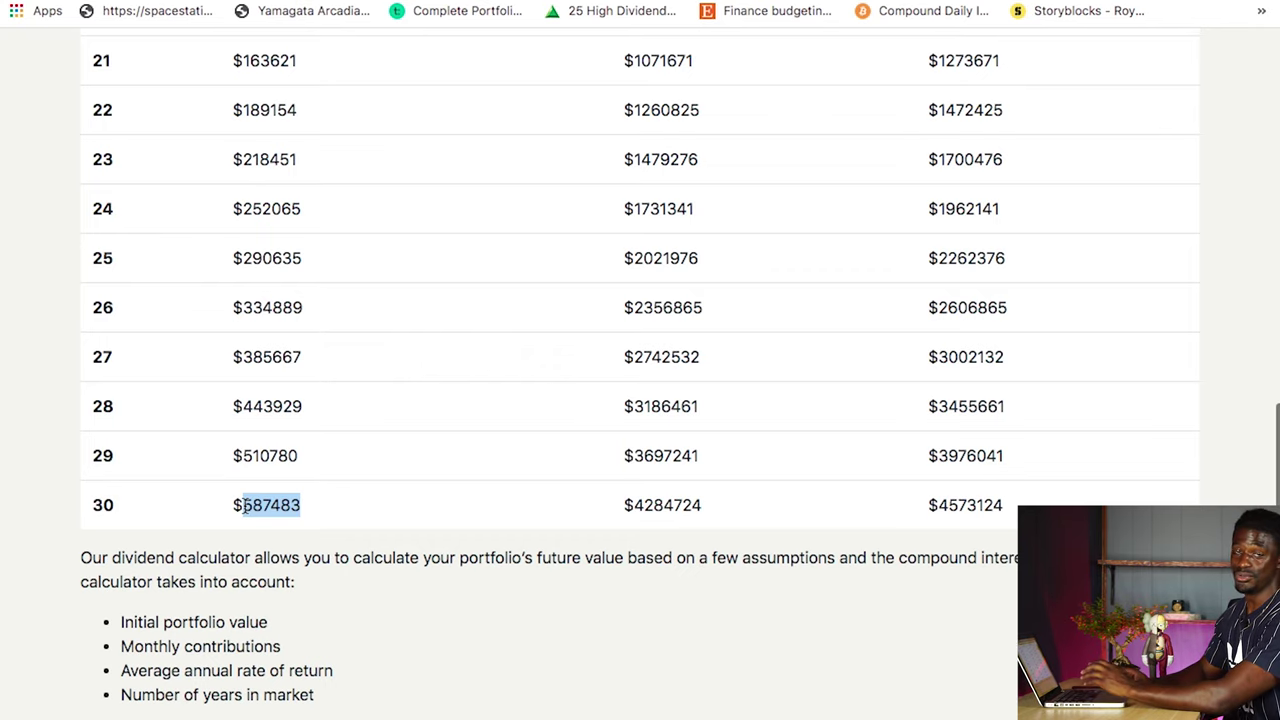
# Switch to Seeking Alpha, search for PEP and open PepsiCo's dividend scorecard
pyautogui.scroll(2, 244, 508)
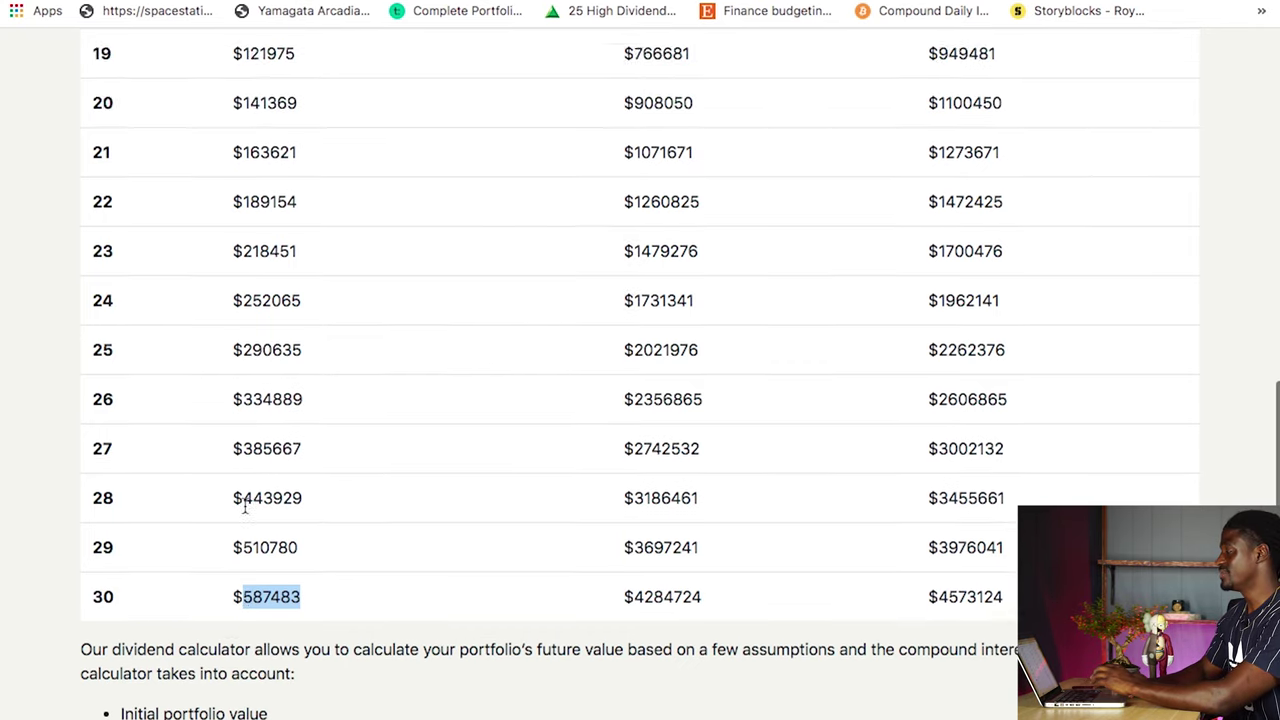
pyautogui.scroll(4, 244, 508)
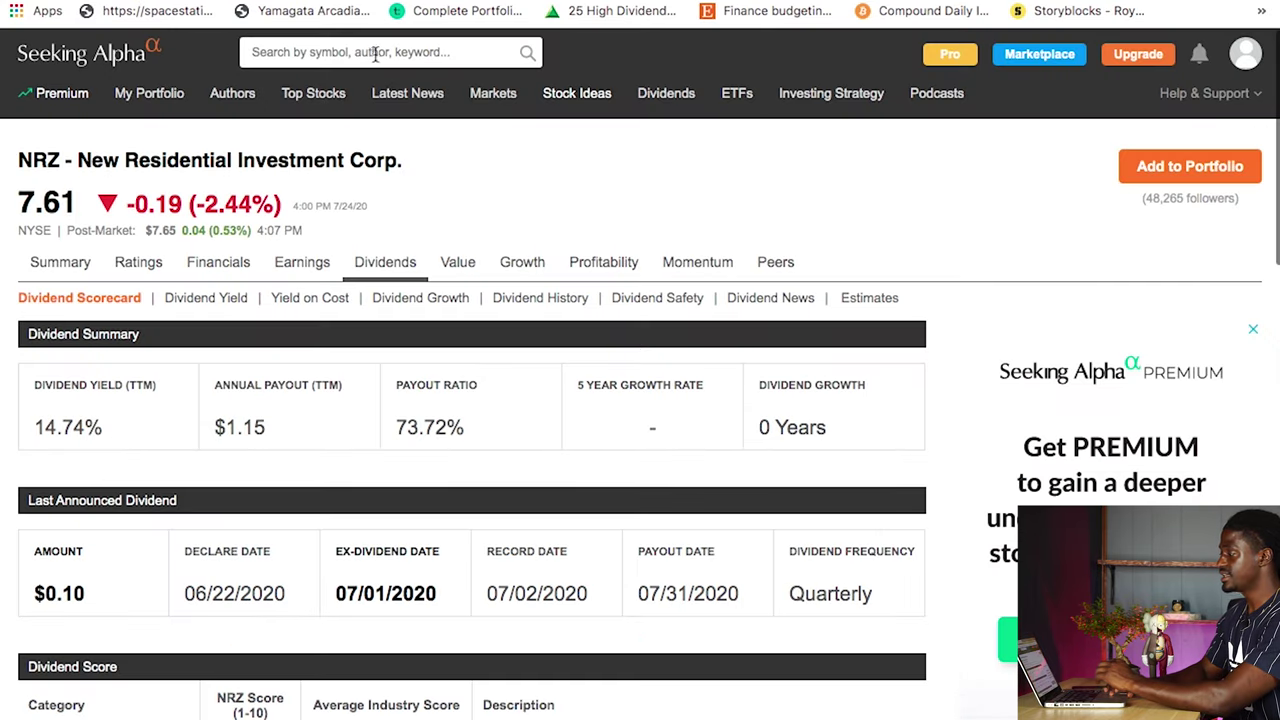
pyautogui.click(376, 55)
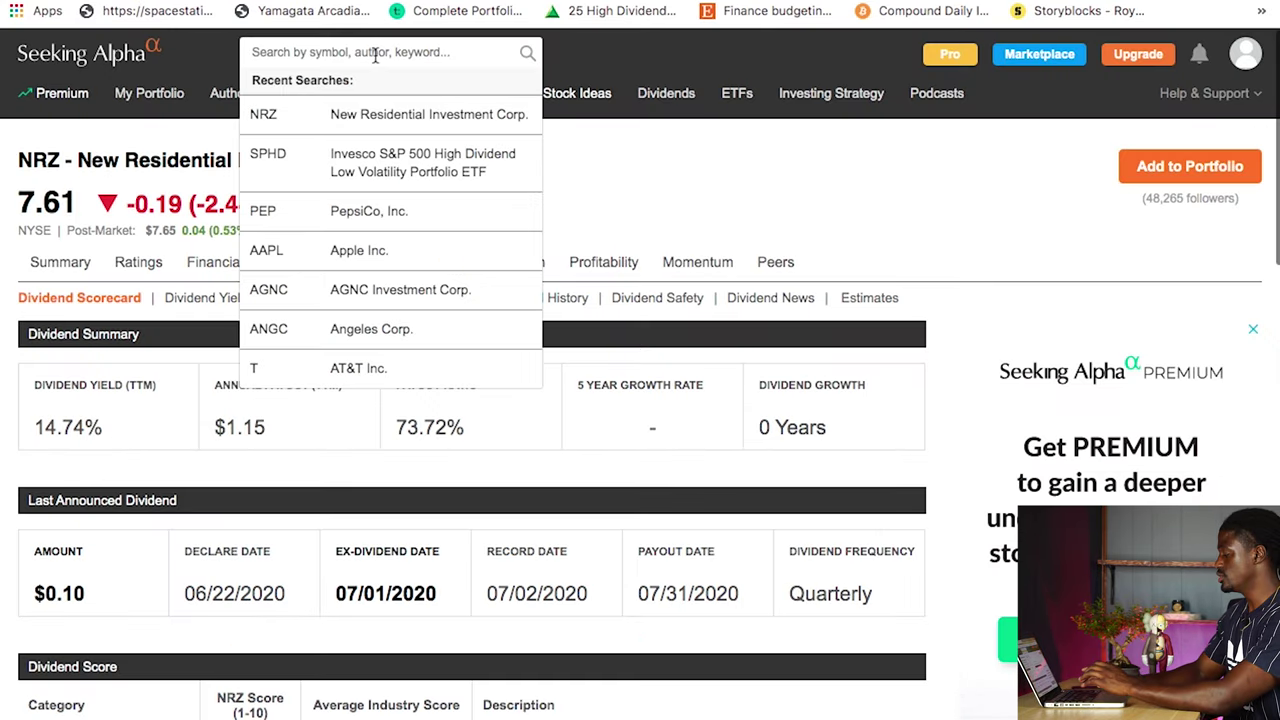
pyautogui.write('pep')
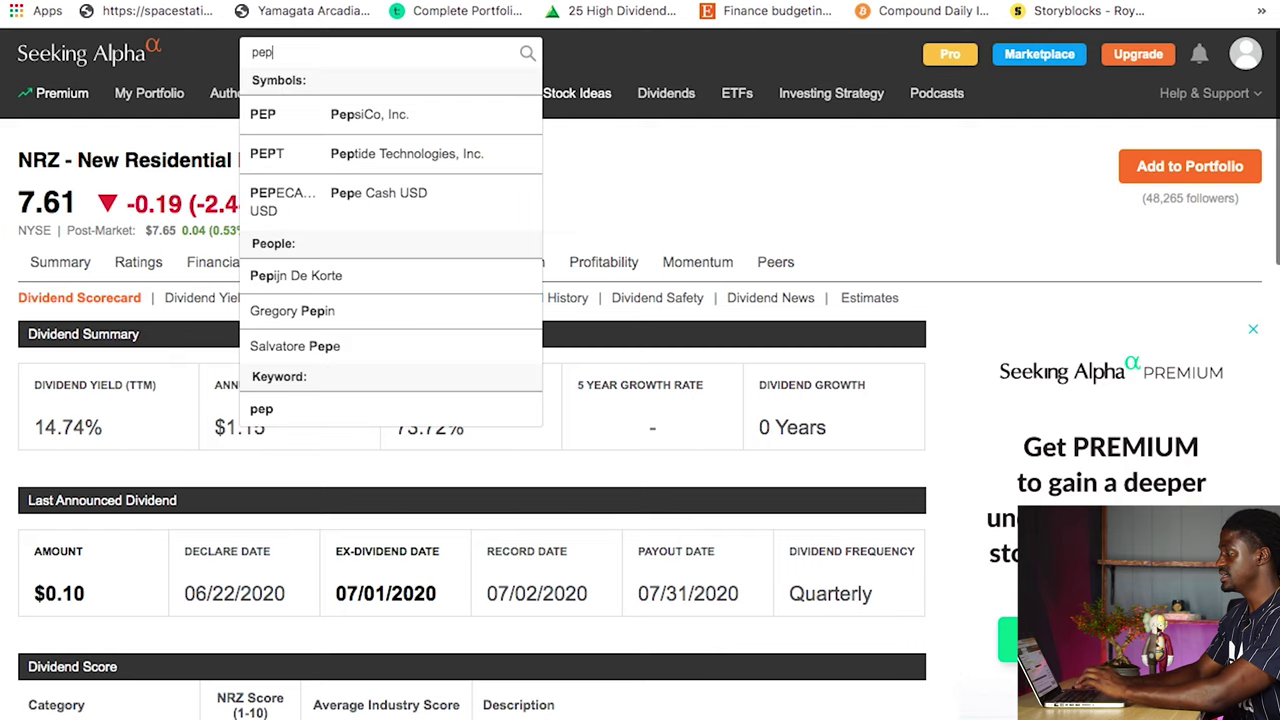
pyautogui.click(376, 116)
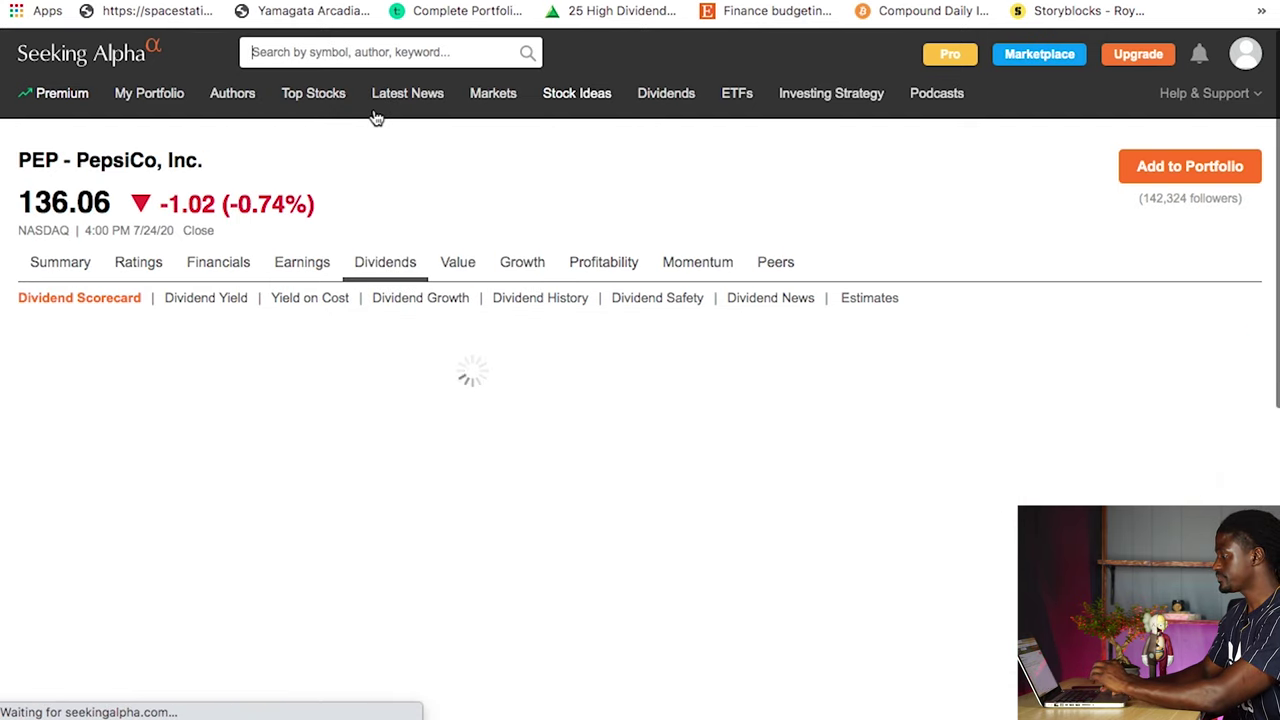
pyautogui.moveTo(371, 115)
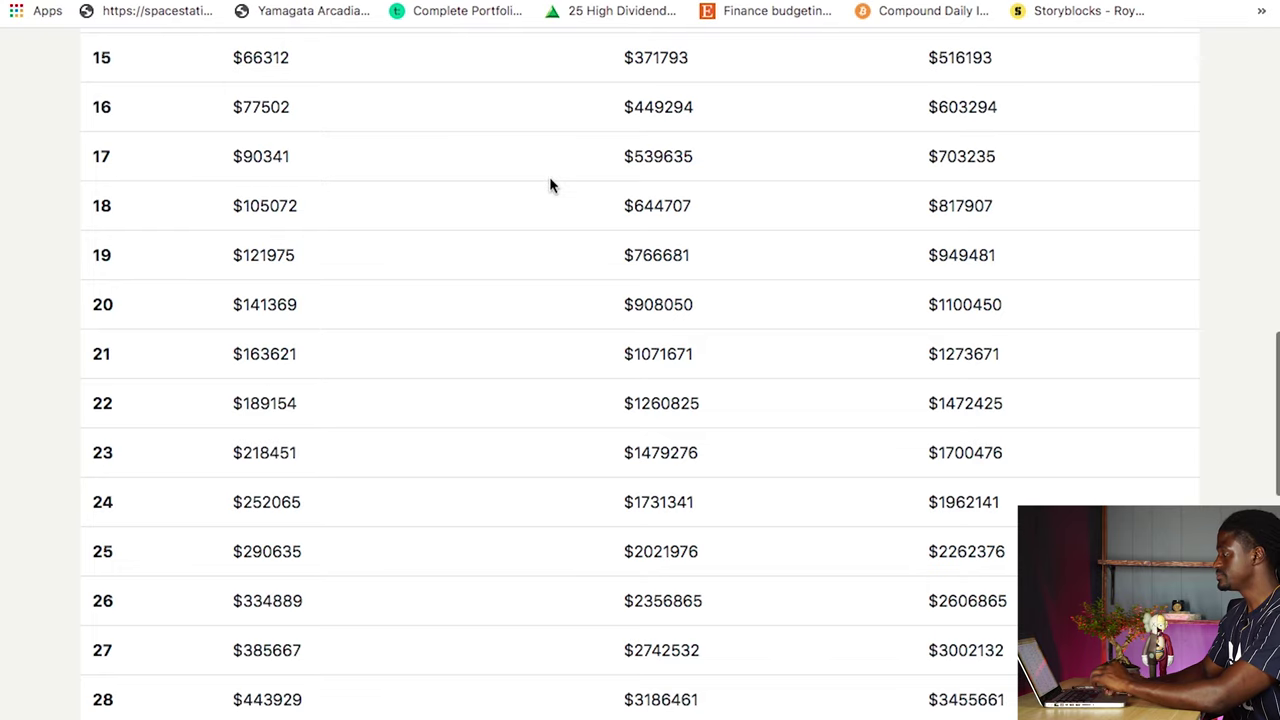
# Return to the TrackYourDividends calculator, set the return rate to 2.98% and recalculate the returns
pyautogui.scroll(20, 549, 176)
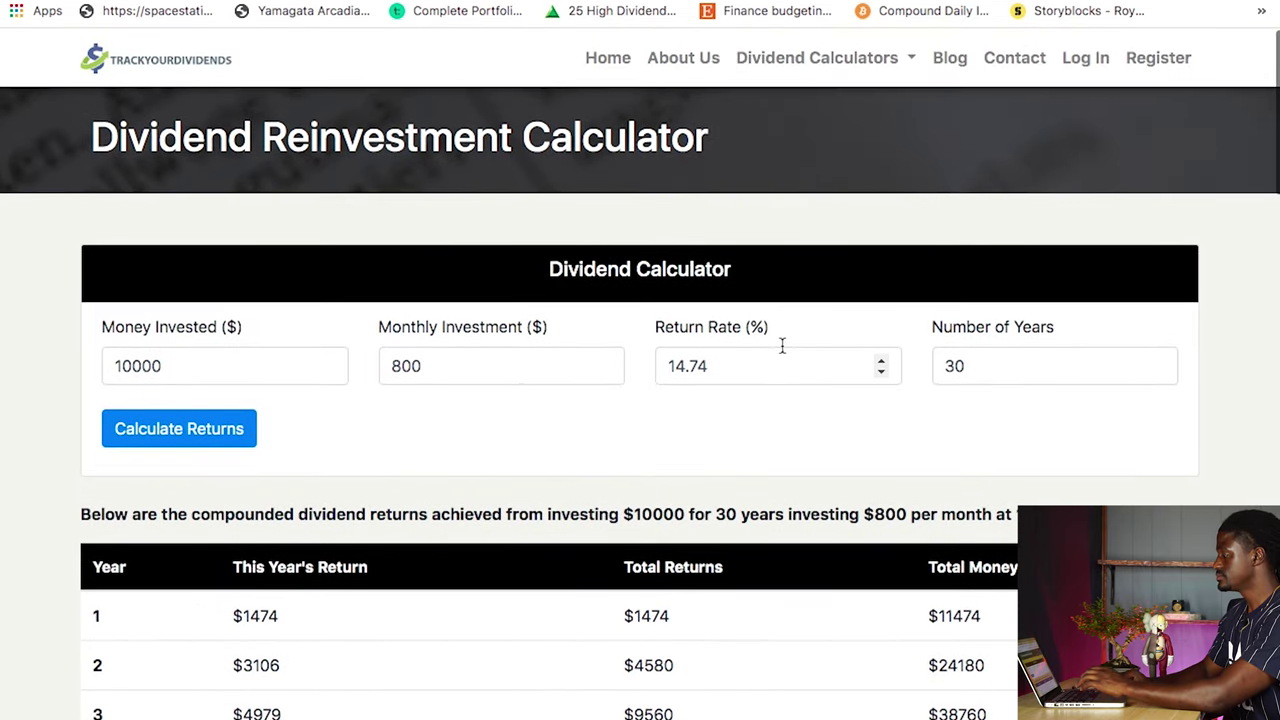
pyautogui.moveTo(707, 366); pyautogui.dragTo(672, 362)
pyautogui.write('2.98')
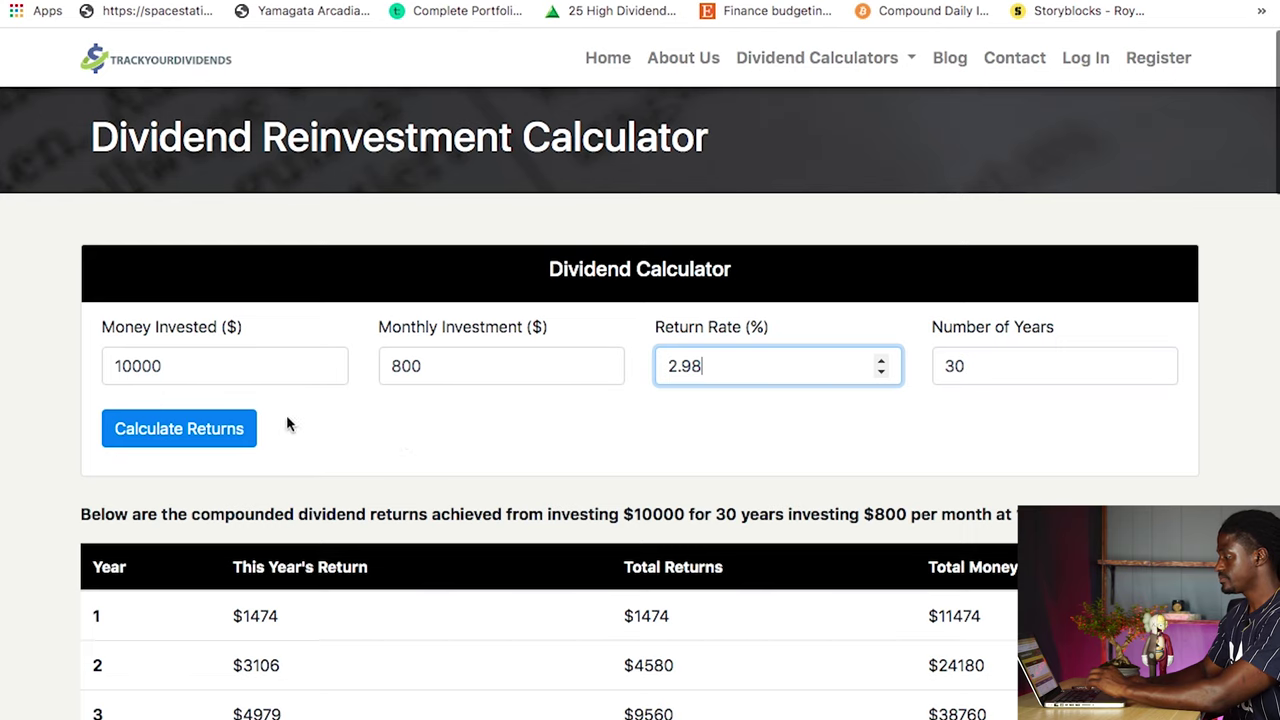
pyautogui.click(240, 428)
# Examine the first ten years of the PepsiCo projection, highlighting the year 10 total money
pyautogui.scroll(-4, 384, 476)
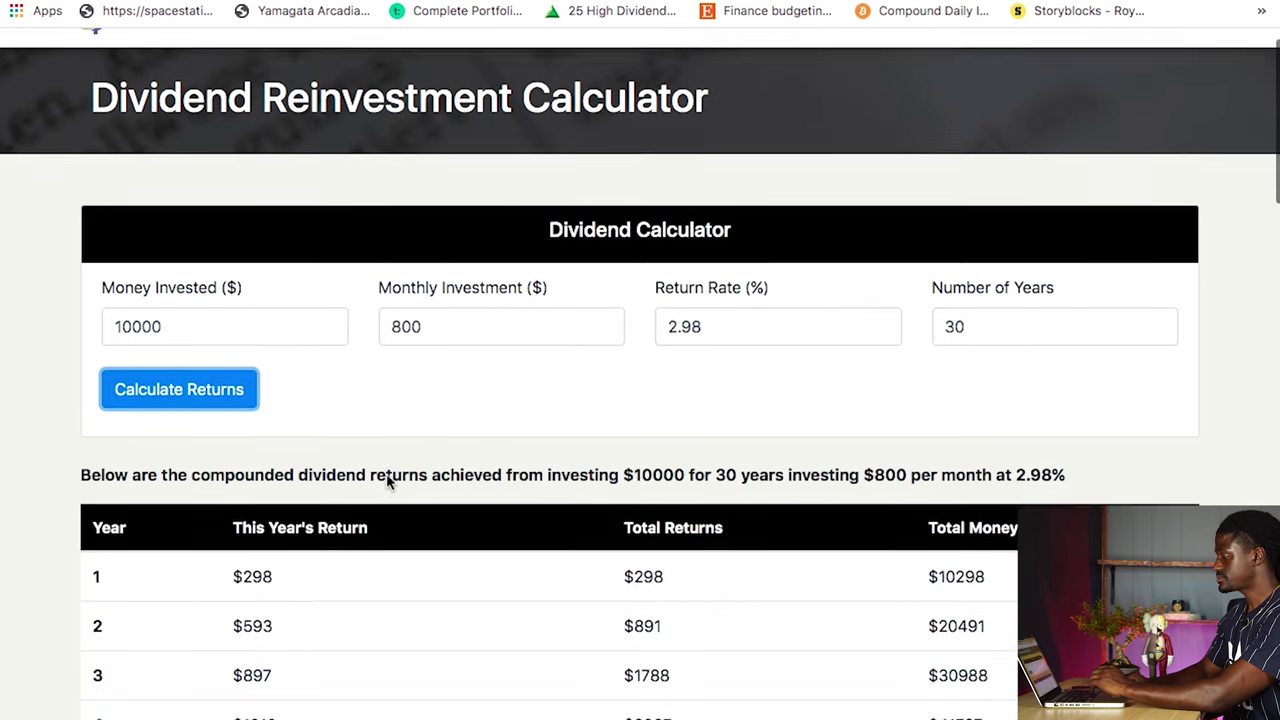
pyautogui.scroll(-1, 388, 482)
pyautogui.scroll(1, 388, 482)
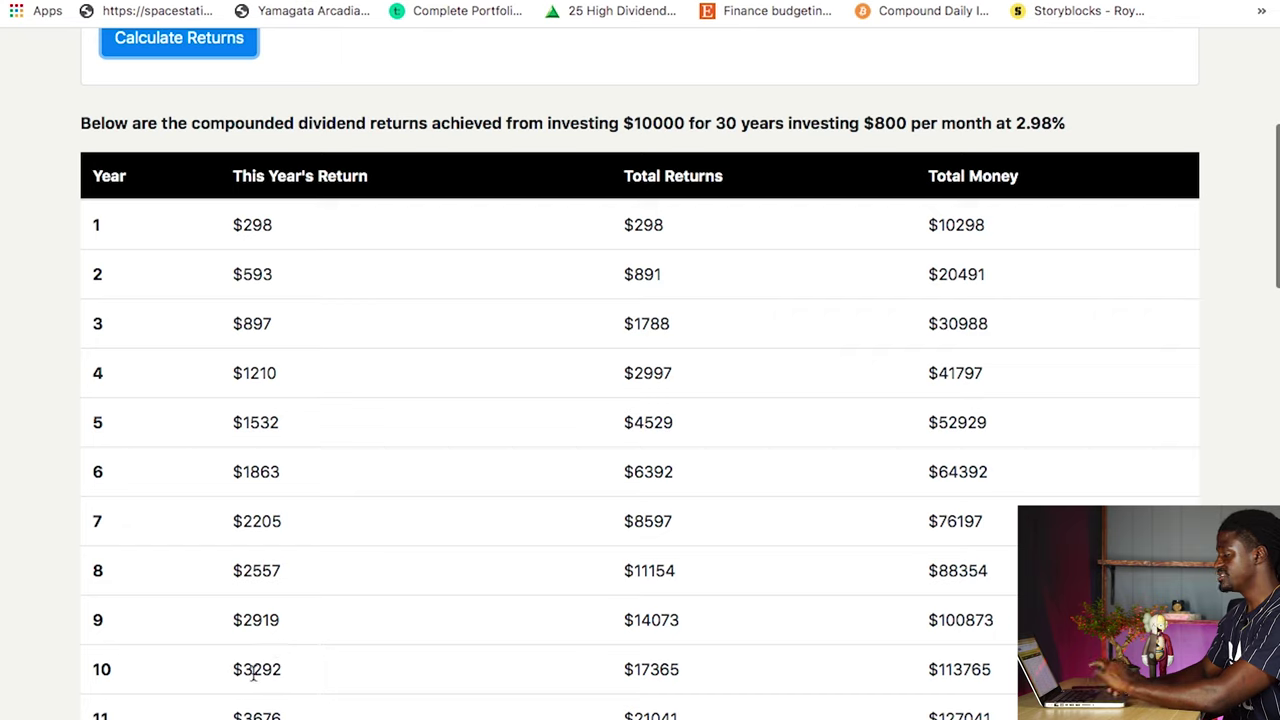
pyautogui.click(963, 677)
pyautogui.moveTo(963, 677); pyautogui.dragTo(937, 673)
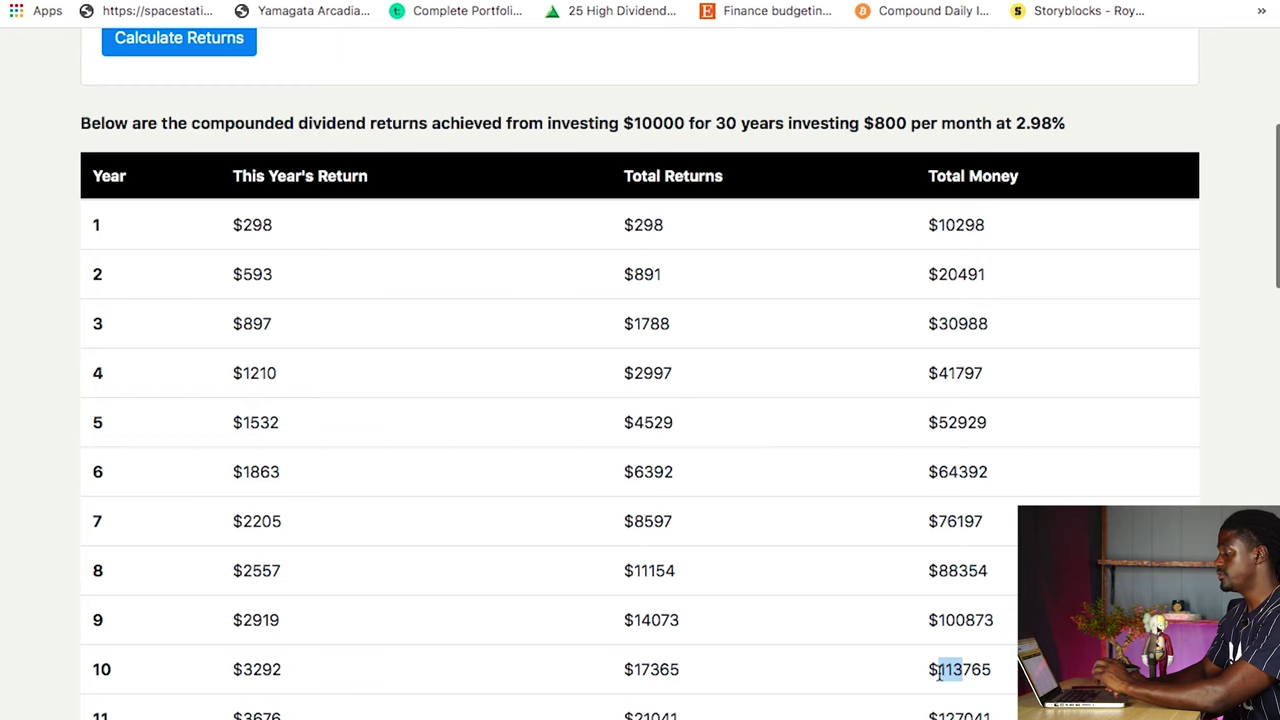
# Check the calculator's inputs against the projection and highlight the year 20 total money
pyautogui.scroll(2, 937, 673)
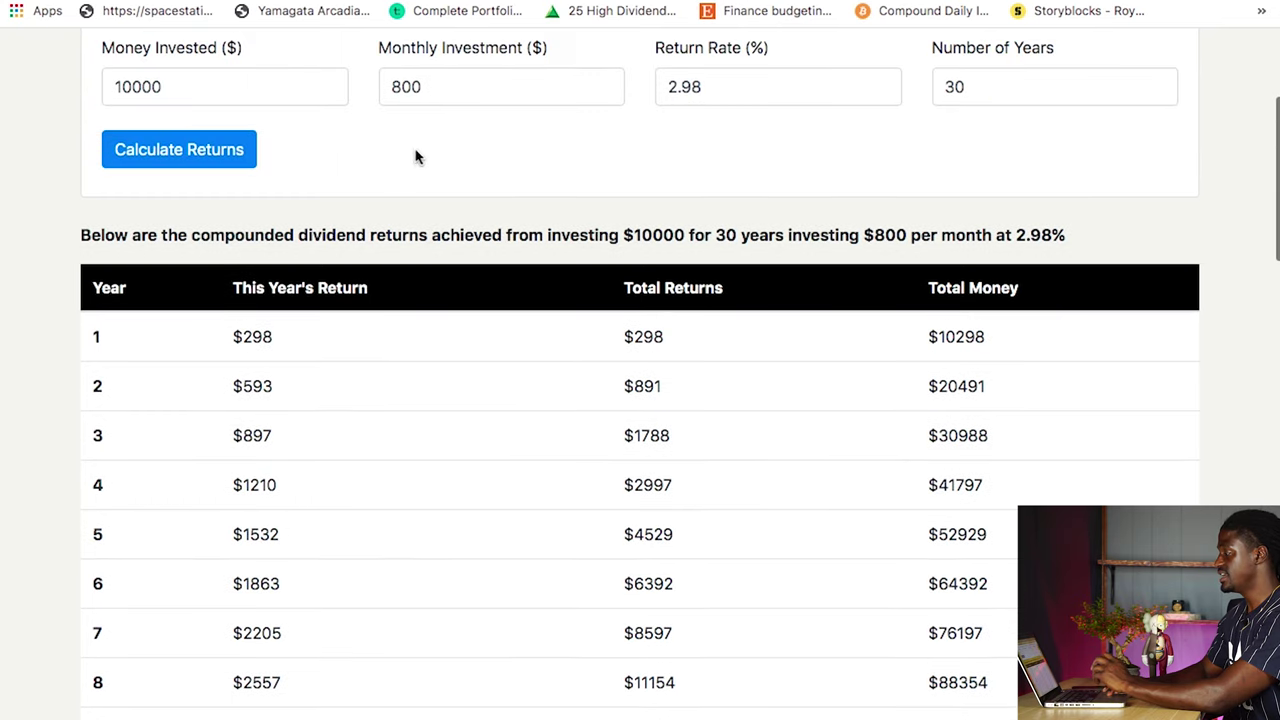
pyautogui.scroll(-1, 560, 573)
pyautogui.scroll(-5, 560, 573)
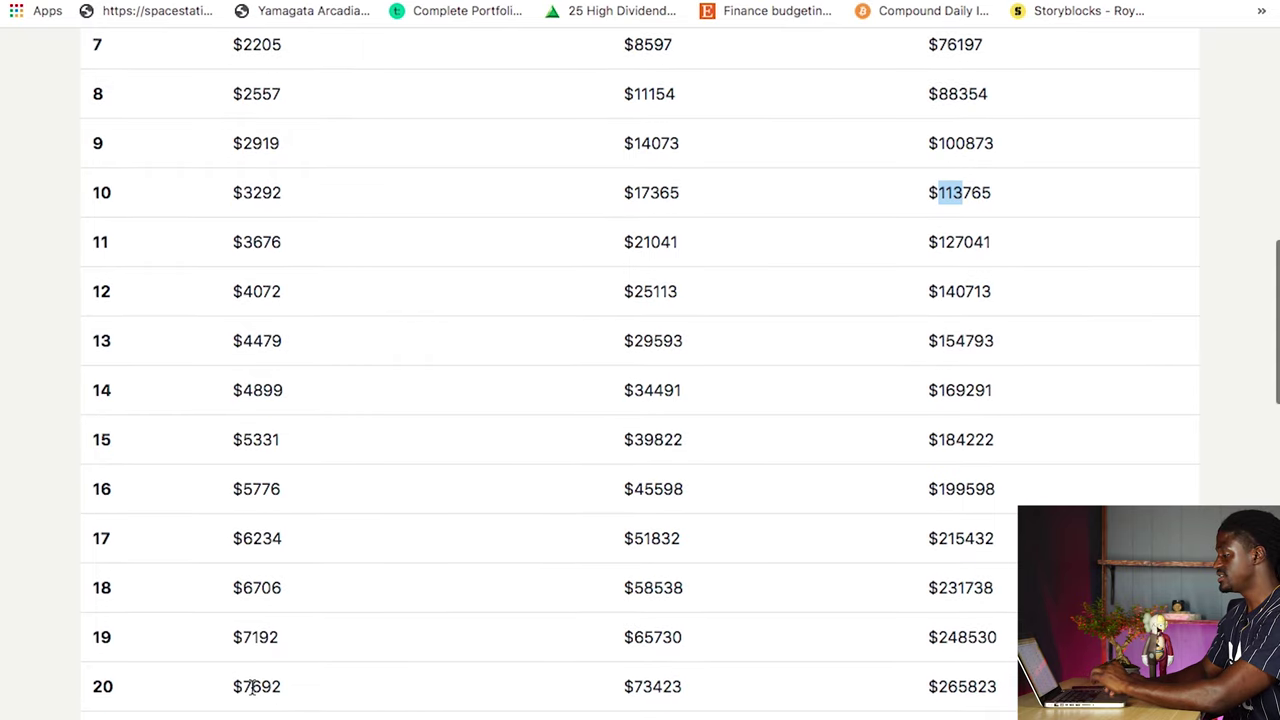
pyautogui.click(966, 698)
pyautogui.moveTo(966, 690); pyautogui.dragTo(937, 690)
# Examine the year 30 row of the PepsiCo projection, highlighting its annual return, total money and total returns
pyautogui.scroll(-6, 838, 658)
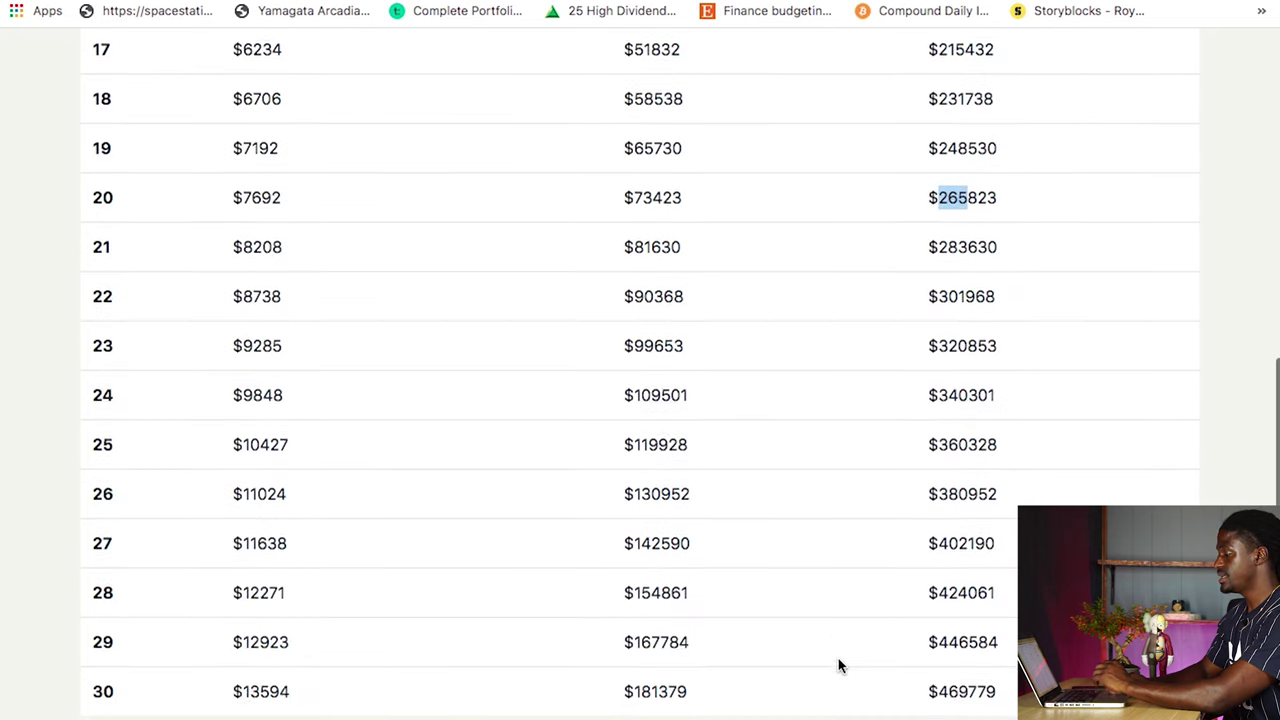
pyautogui.scroll(2, 838, 660)
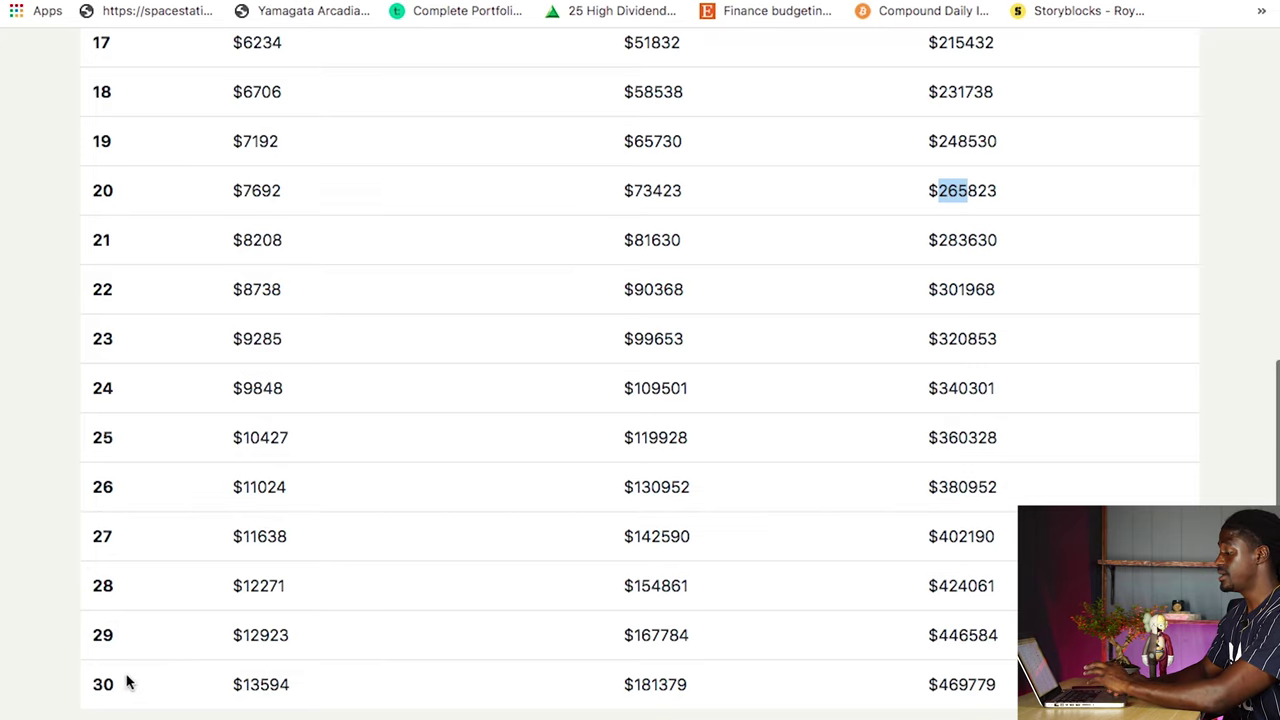
pyautogui.moveTo(260, 684); pyautogui.dragTo(242, 684)
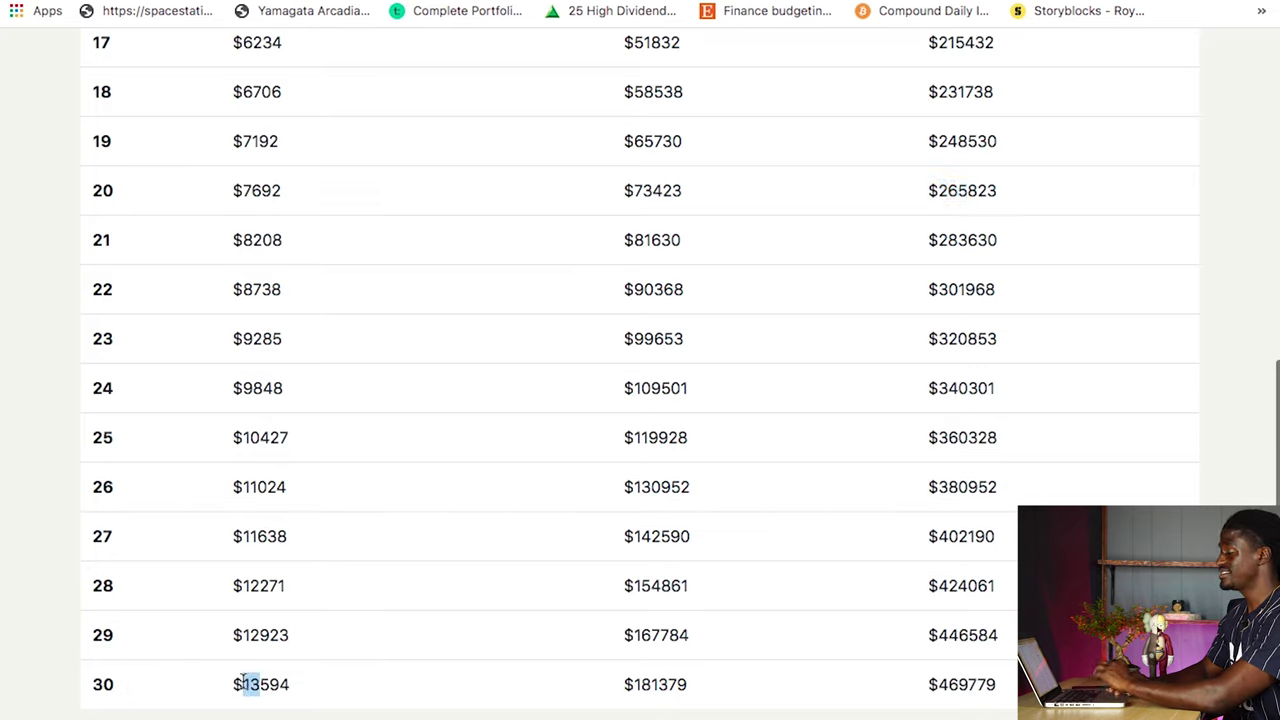
pyautogui.moveTo(970, 684); pyautogui.dragTo(937, 684)
pyautogui.moveTo(660, 684); pyautogui.dragTo(635, 684)
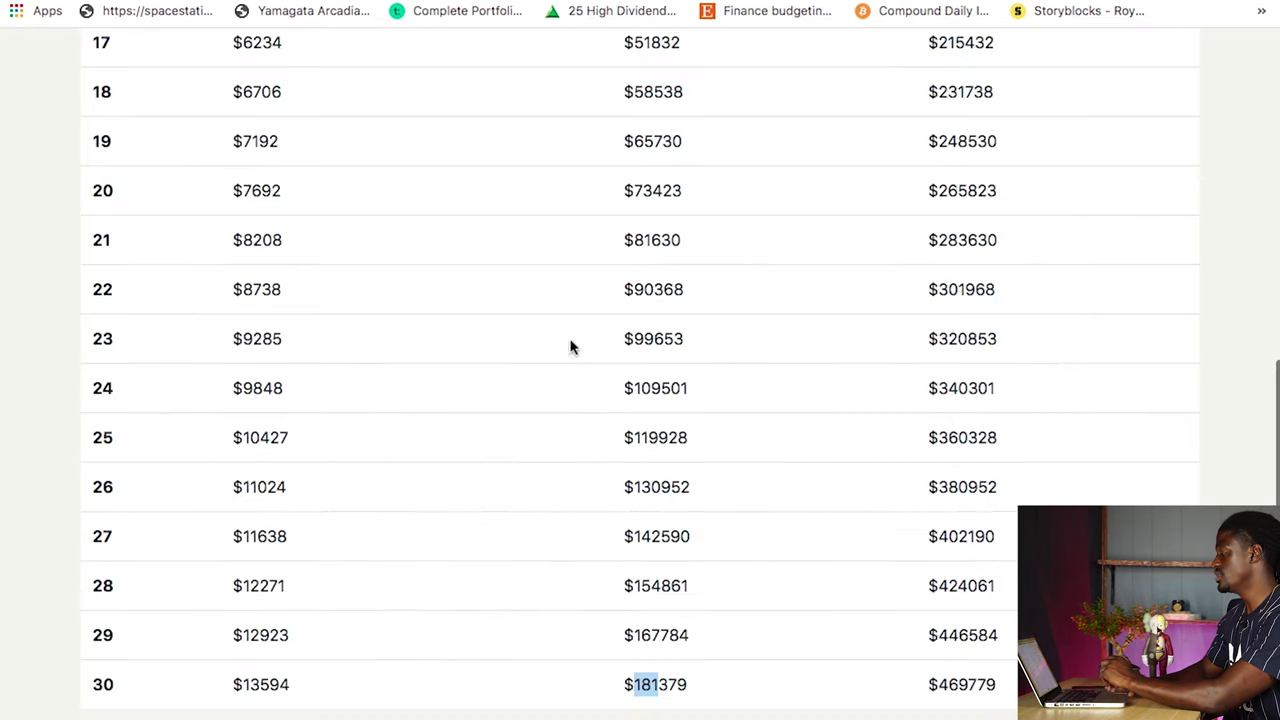
pyautogui.click(970, 690)
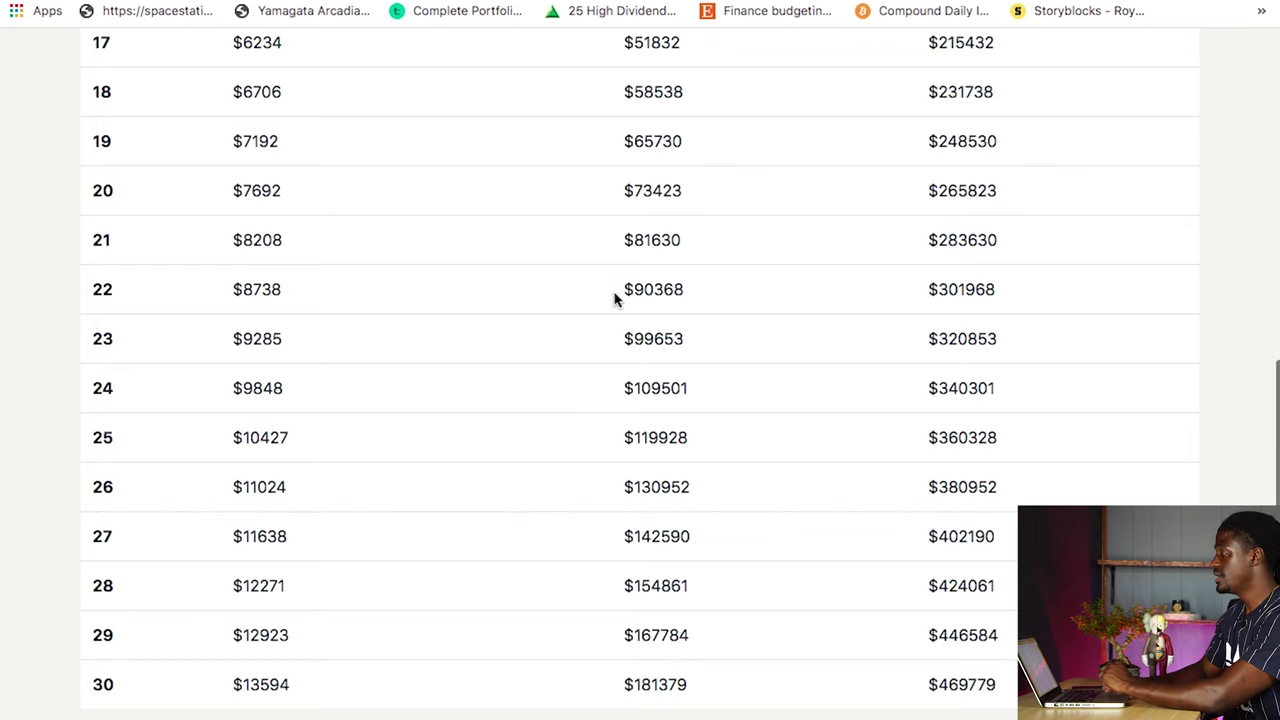
# Switch to Seeking Alpha, open the AT&T (T) dividend scorecard and examine its dividend yield and dividend growth years
pyautogui.click(407, 2)
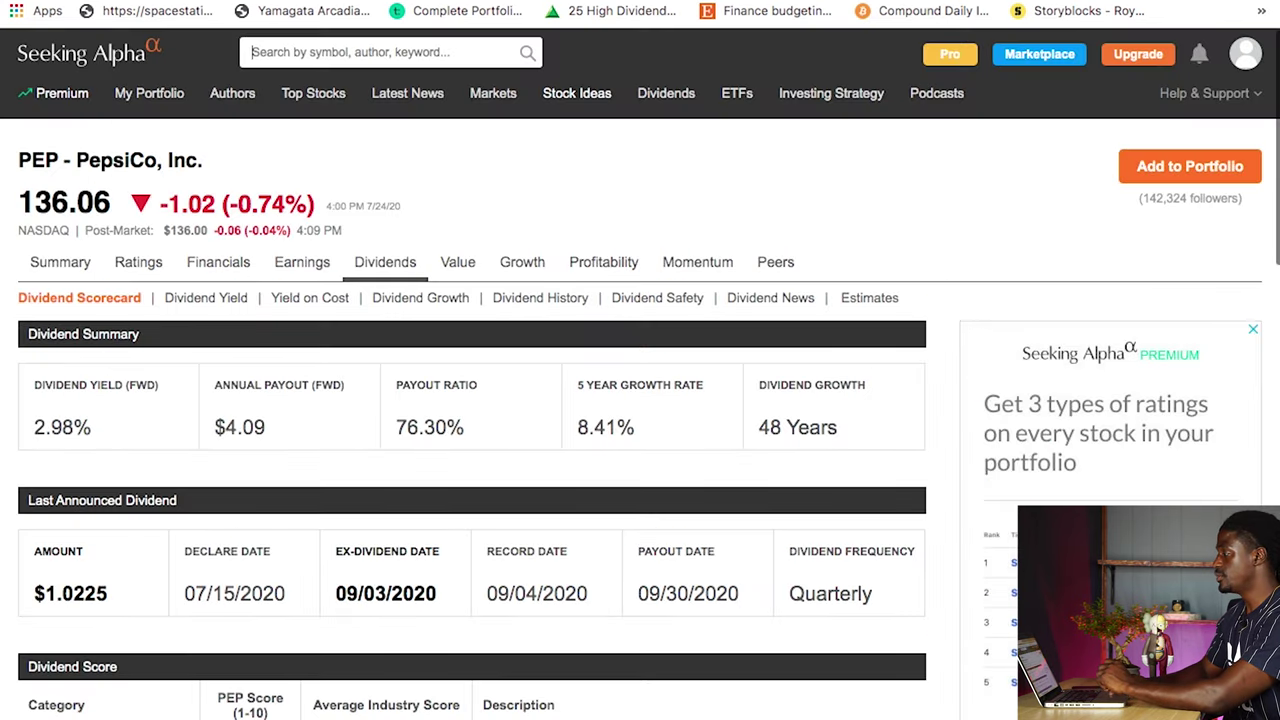
pyautogui.click(404, 55)
pyautogui.write('t')
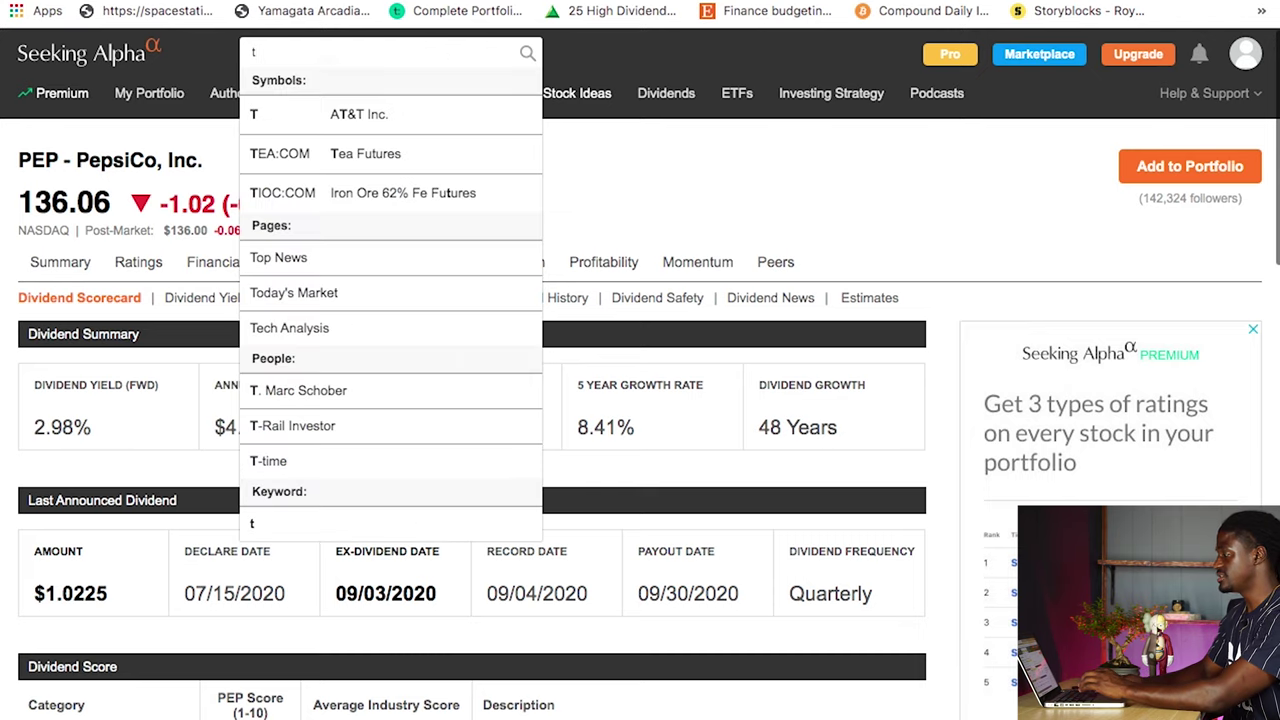
pyautogui.click(400, 122)
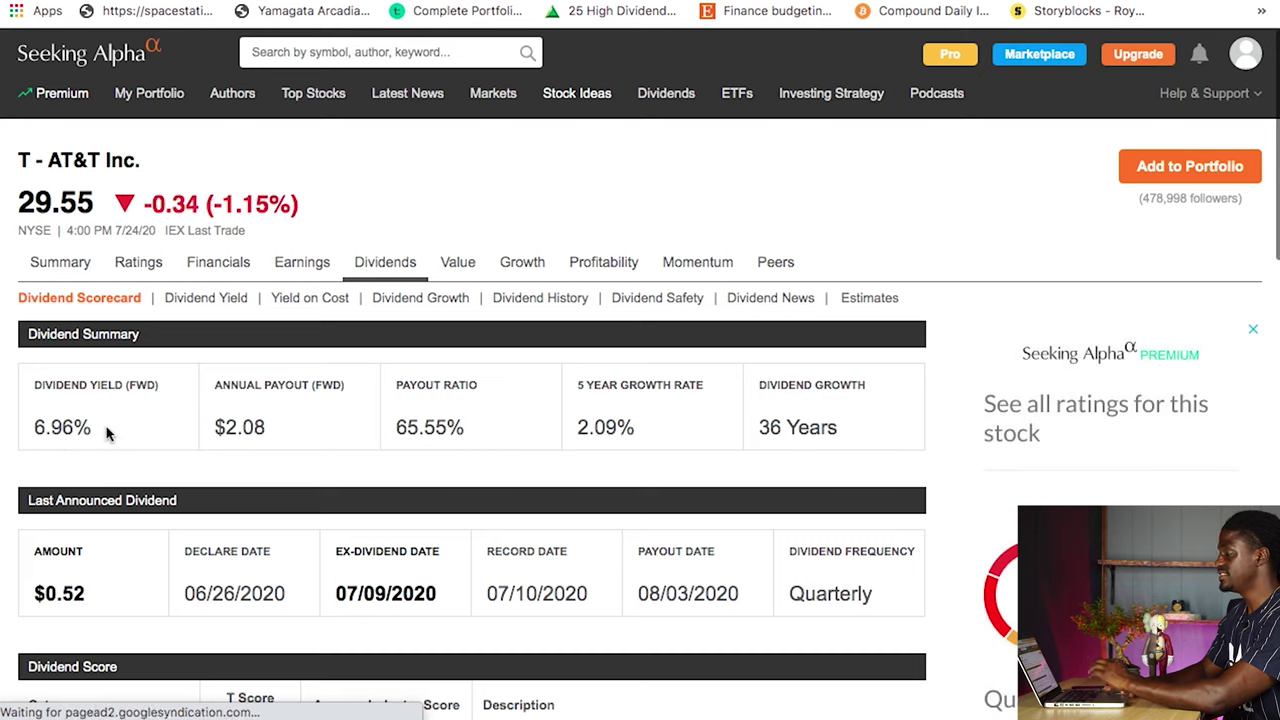
pyautogui.moveTo(790, 428); pyautogui.dragTo(757, 430)
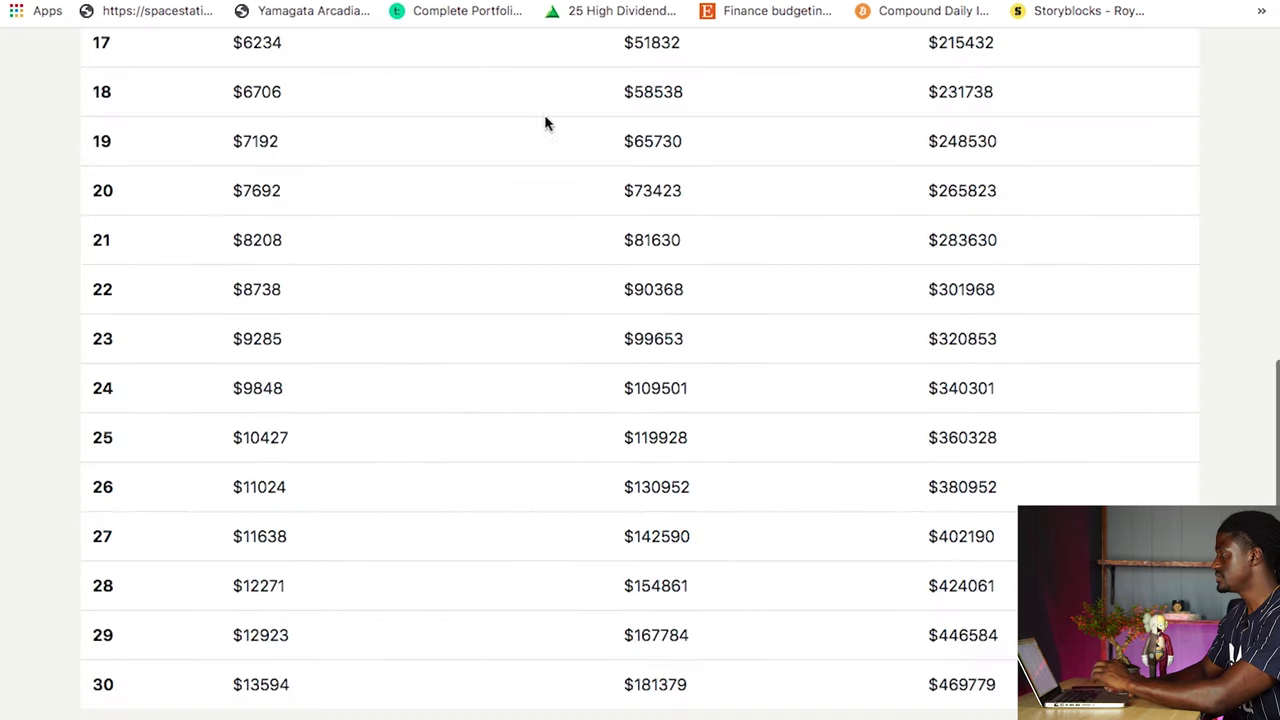
# In the TrackYourDividends calculator, set the return rate to 6.96% and recalculate the returns
pyautogui.scroll(10, 546, 120)
pyautogui.click(741, 357)
pyautogui.moveTo(722, 368); pyautogui.dragTo(651, 366)
pyautogui.write('6.96')
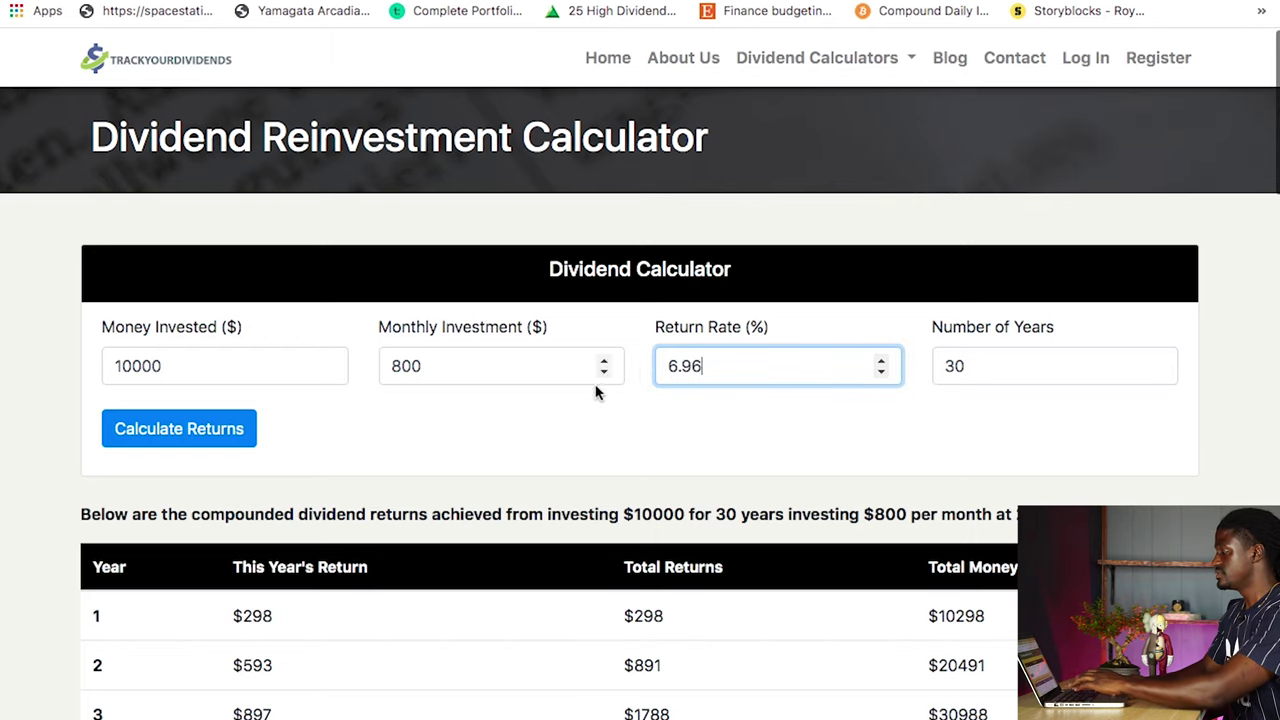
pyautogui.click(227, 433)
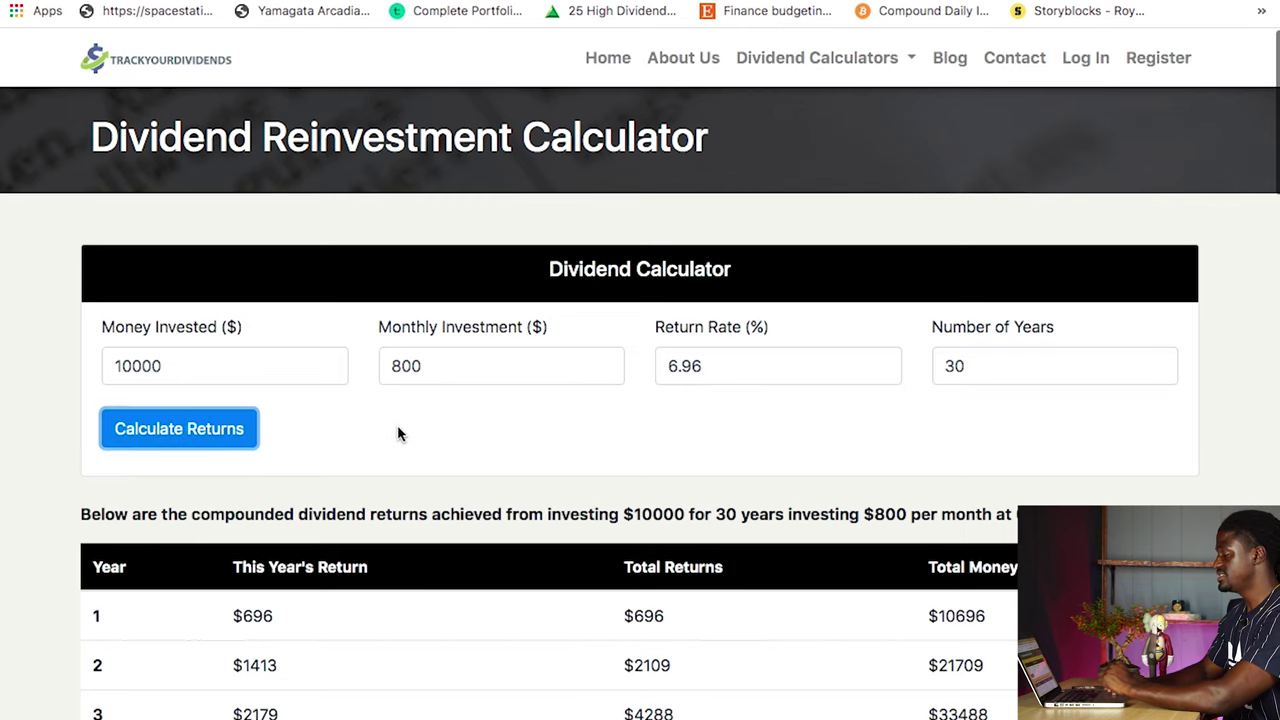
# Examine the first ten years of the AT&T projection, highlighting the year 10 total money
pyautogui.scroll(-1, 398, 434)
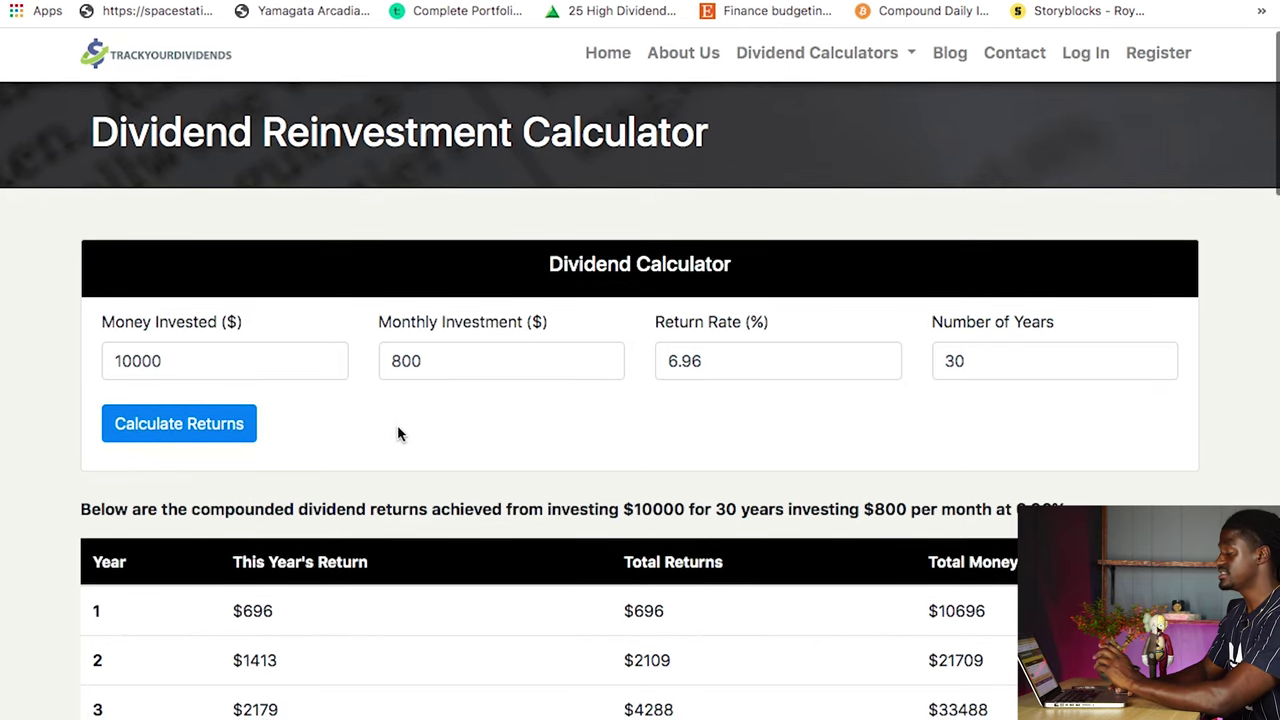
pyautogui.scroll(-3, 397, 433)
pyautogui.scroll(-3, 397, 427)
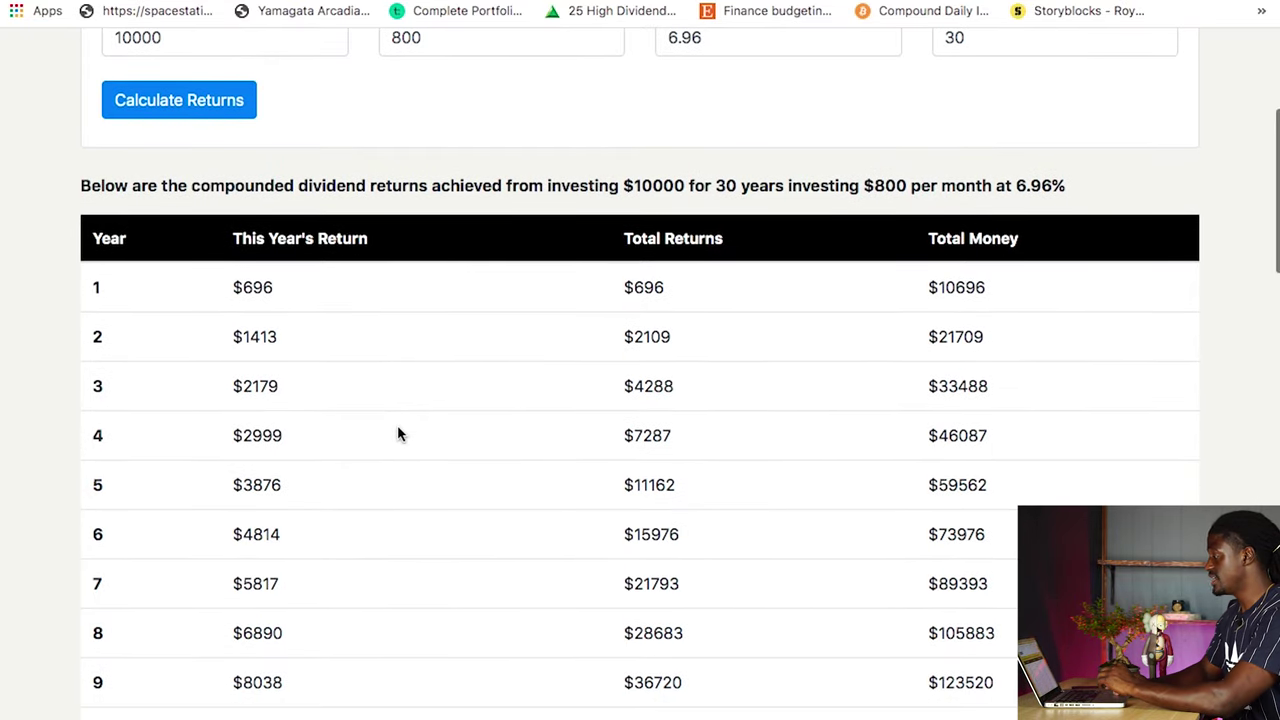
pyautogui.scroll(-1, 397, 428)
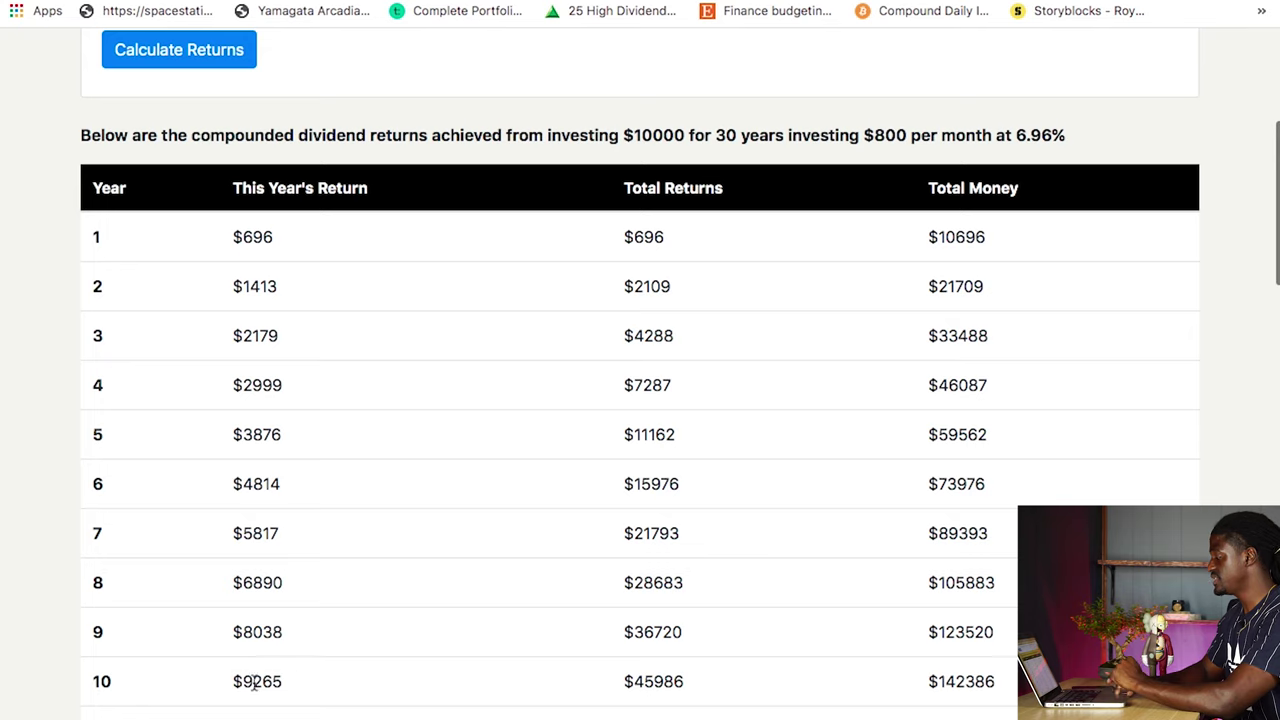
pyautogui.moveTo(966, 681); pyautogui.dragTo(939, 681)
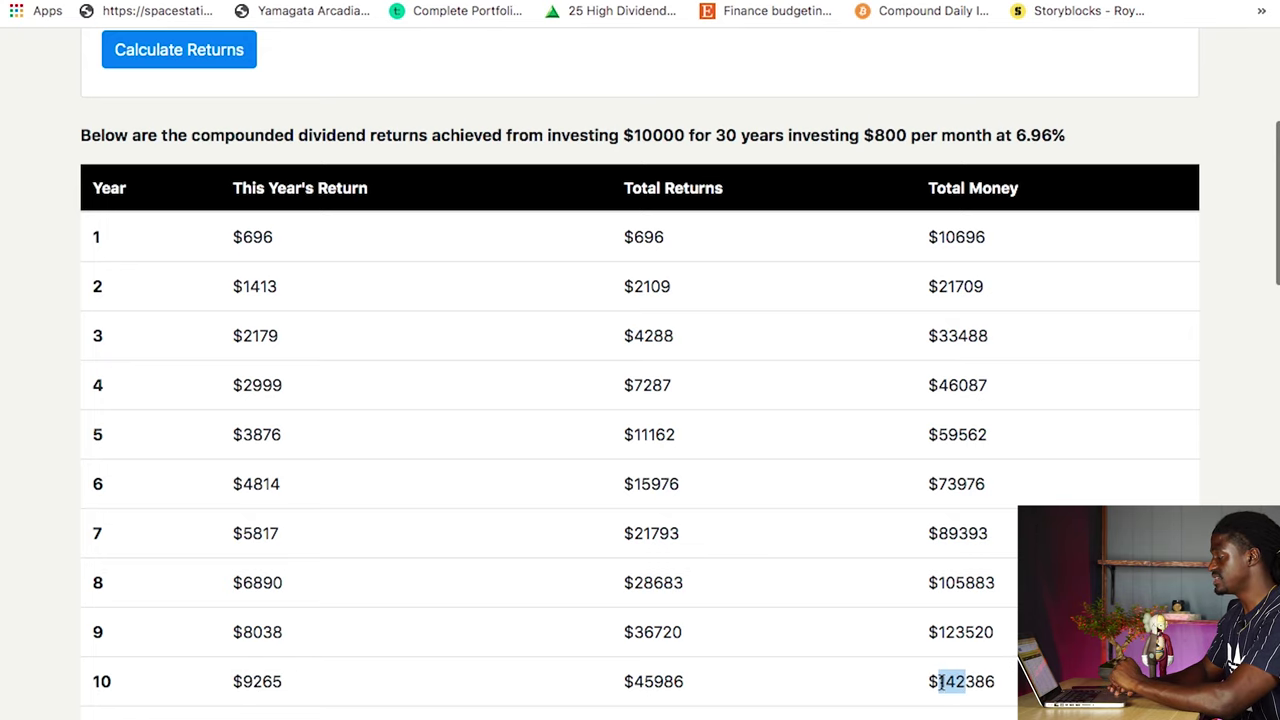
# Examine the AT&T projection for years 20 and 30, highlighting the year 30 annual return and total returns
pyautogui.scroll(-5, 883, 630)
pyautogui.scroll(-1, 883, 630)
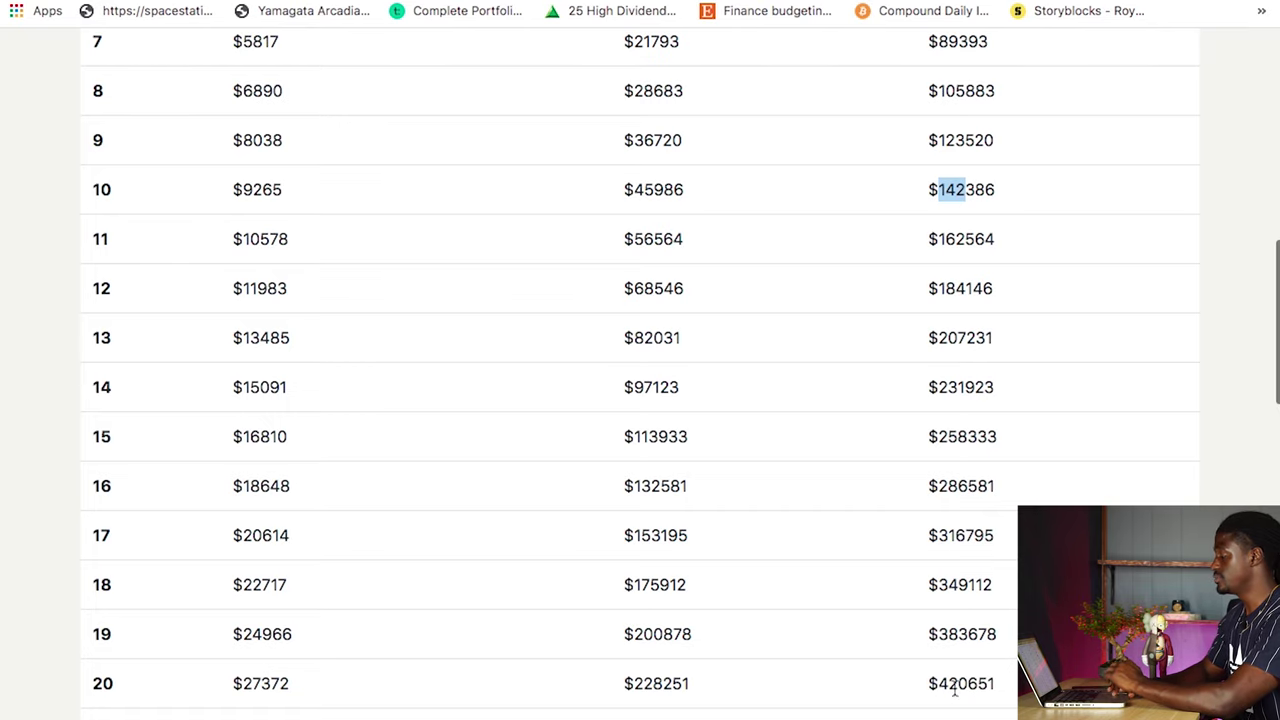
pyautogui.scroll(-4, 895, 657)
pyautogui.scroll(-2, 895, 657)
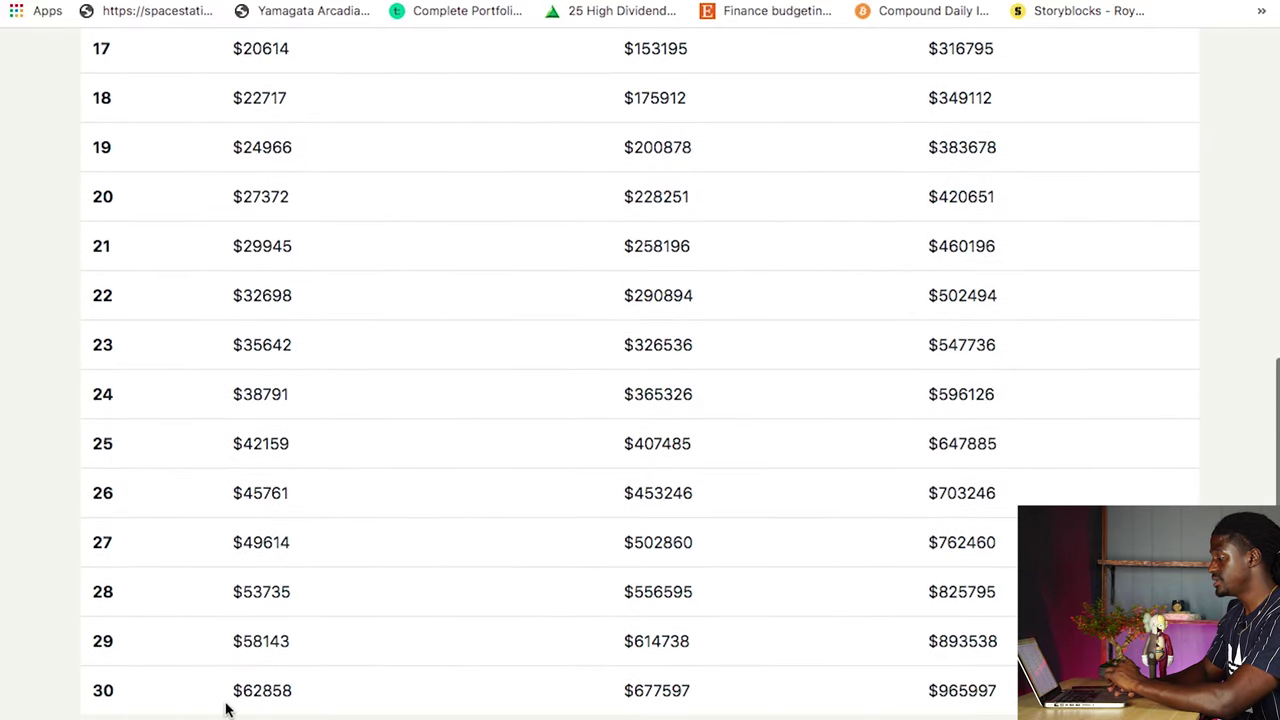
pyautogui.moveTo(263, 700); pyautogui.dragTo(241, 693)
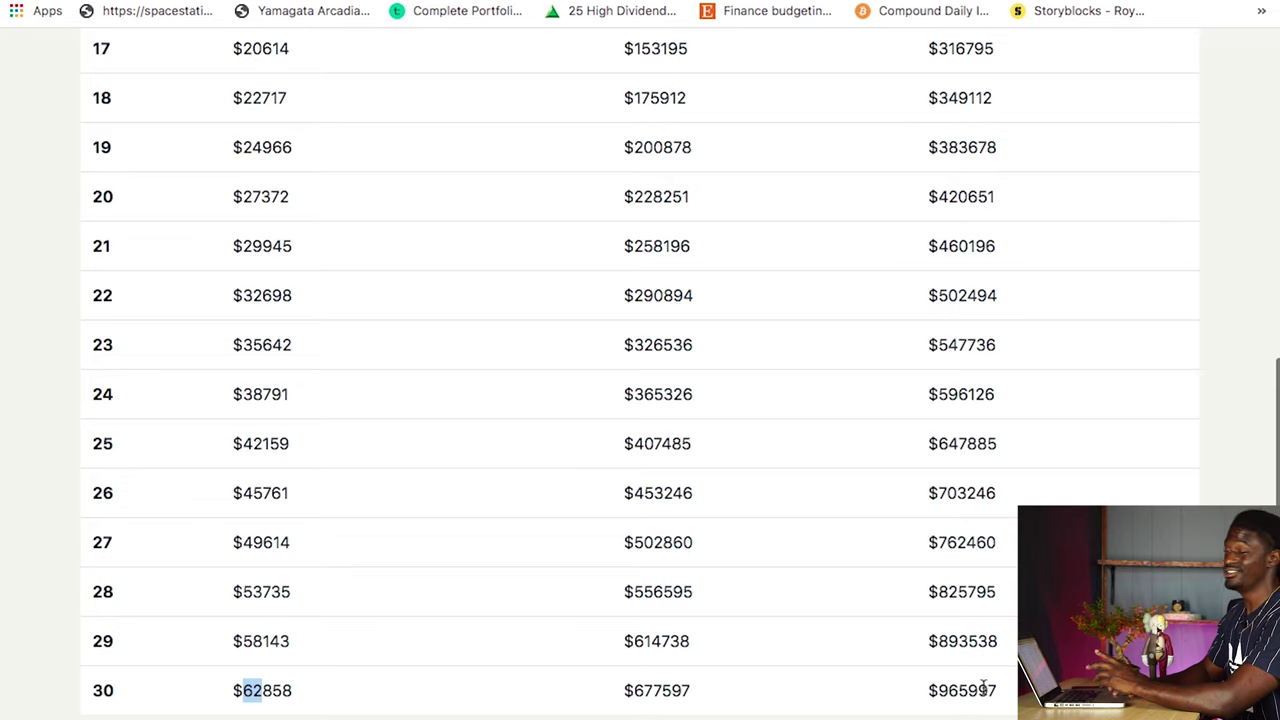
pyautogui.moveTo(664, 690); pyautogui.dragTo(634, 692)
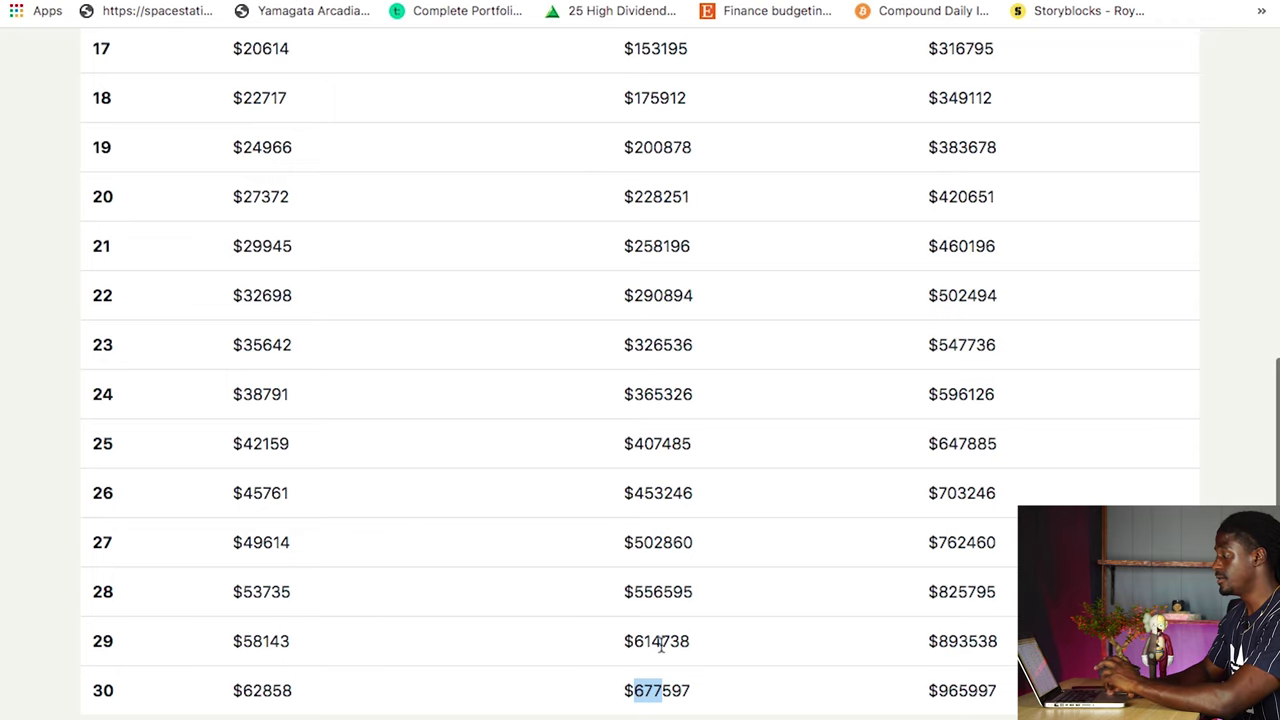
# Set the monthly investment to $2000 for the AT&T projection and recalculate the returns
pyautogui.scroll(15, 657, 646)
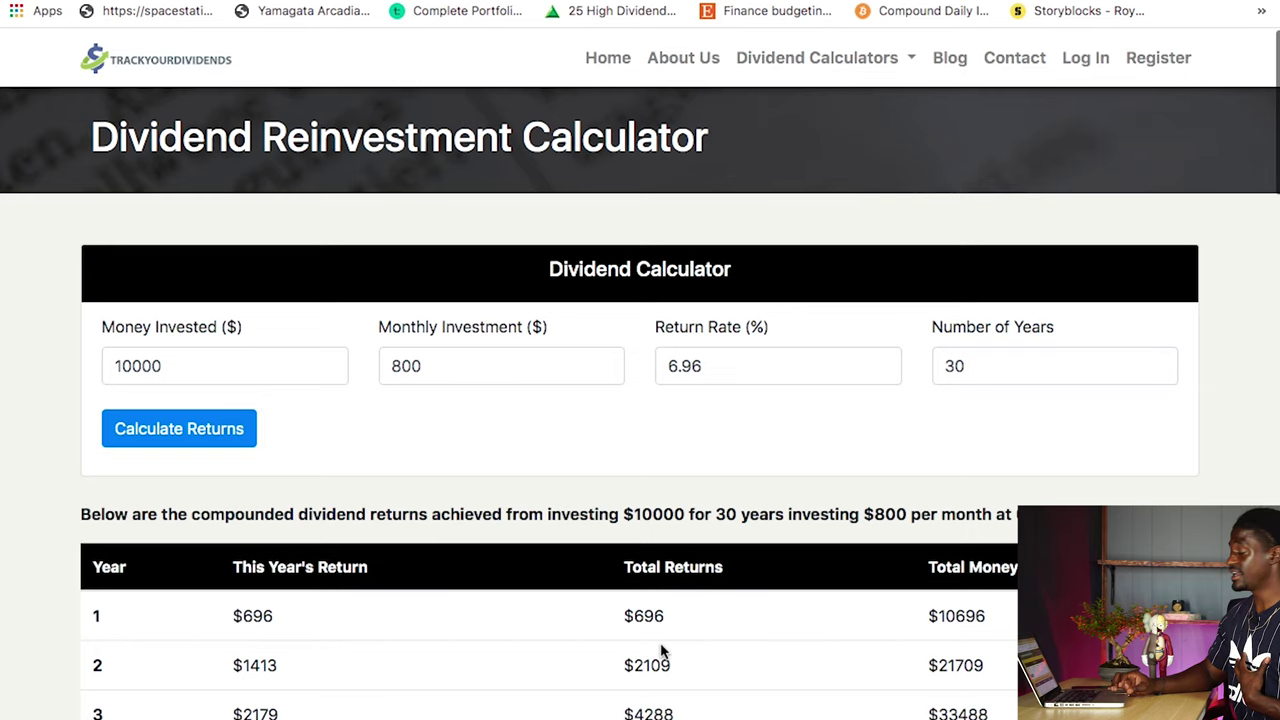
pyautogui.click(453, 370)
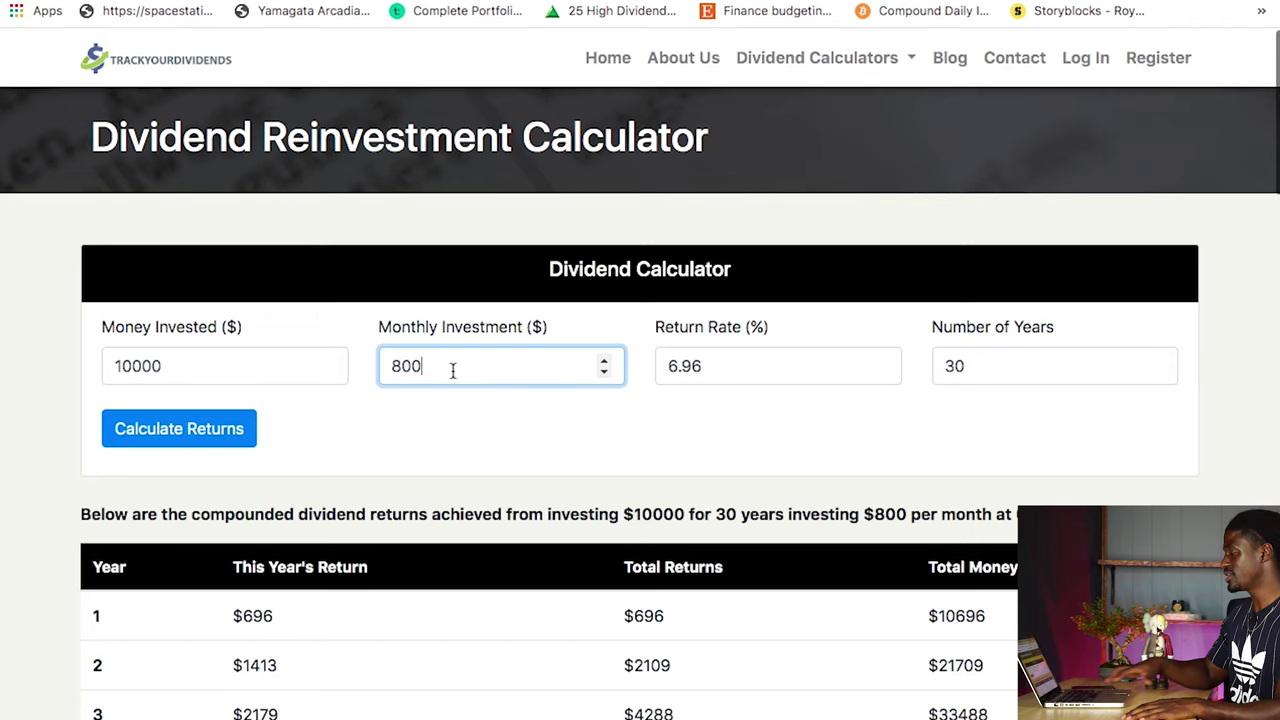
pyautogui.press('BackSpace')
pyautogui.press('BackSpace')
pyautogui.press('BackSpace')
pyautogui.write('20')
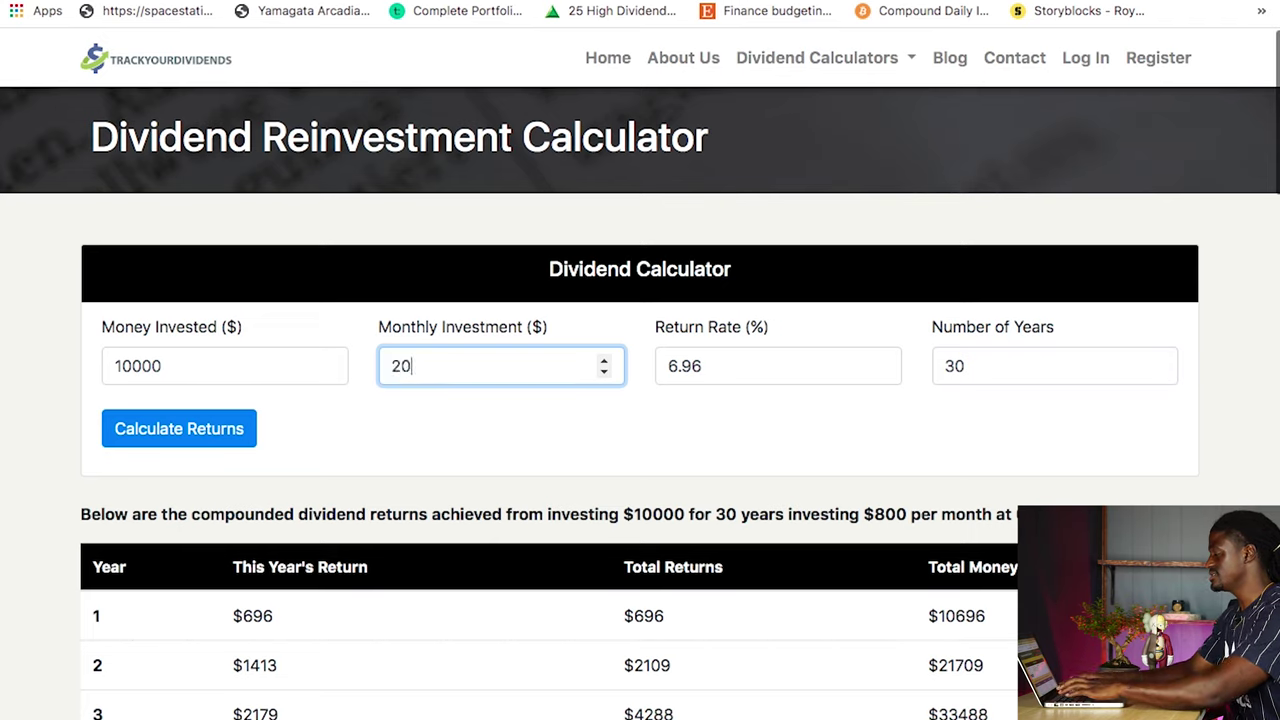
pyautogui.write('00')
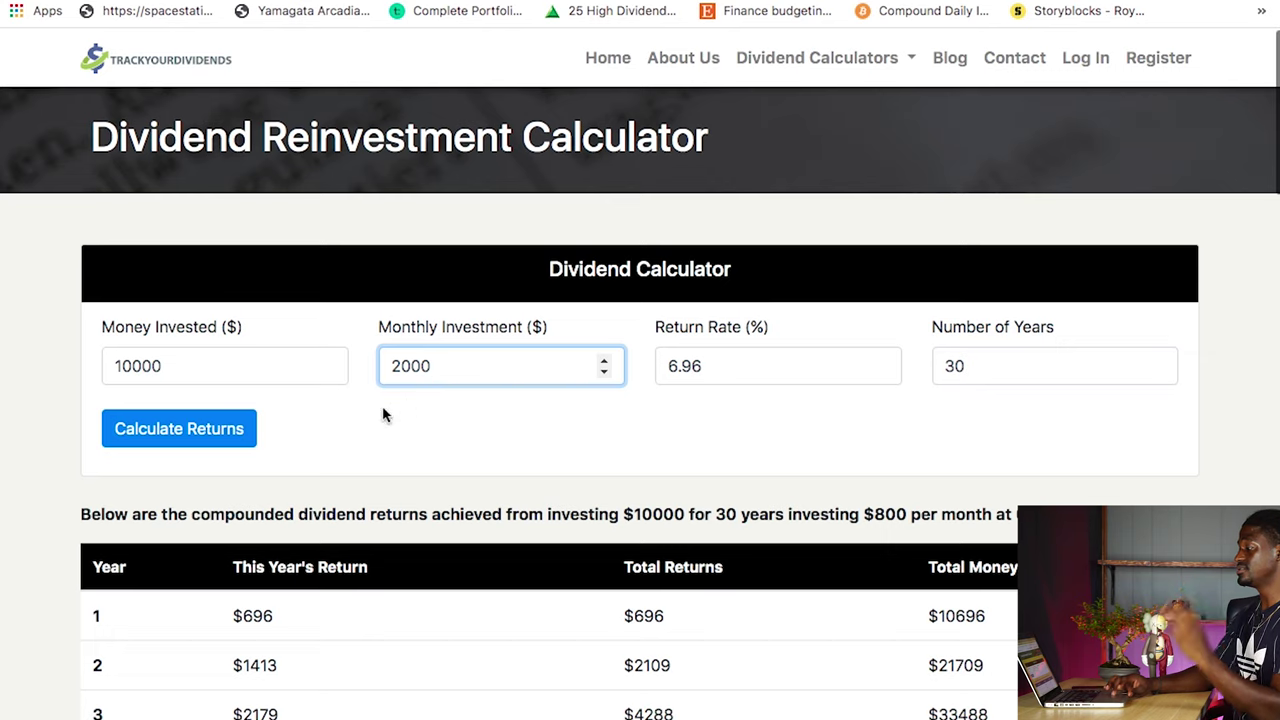
pyautogui.click(228, 444)
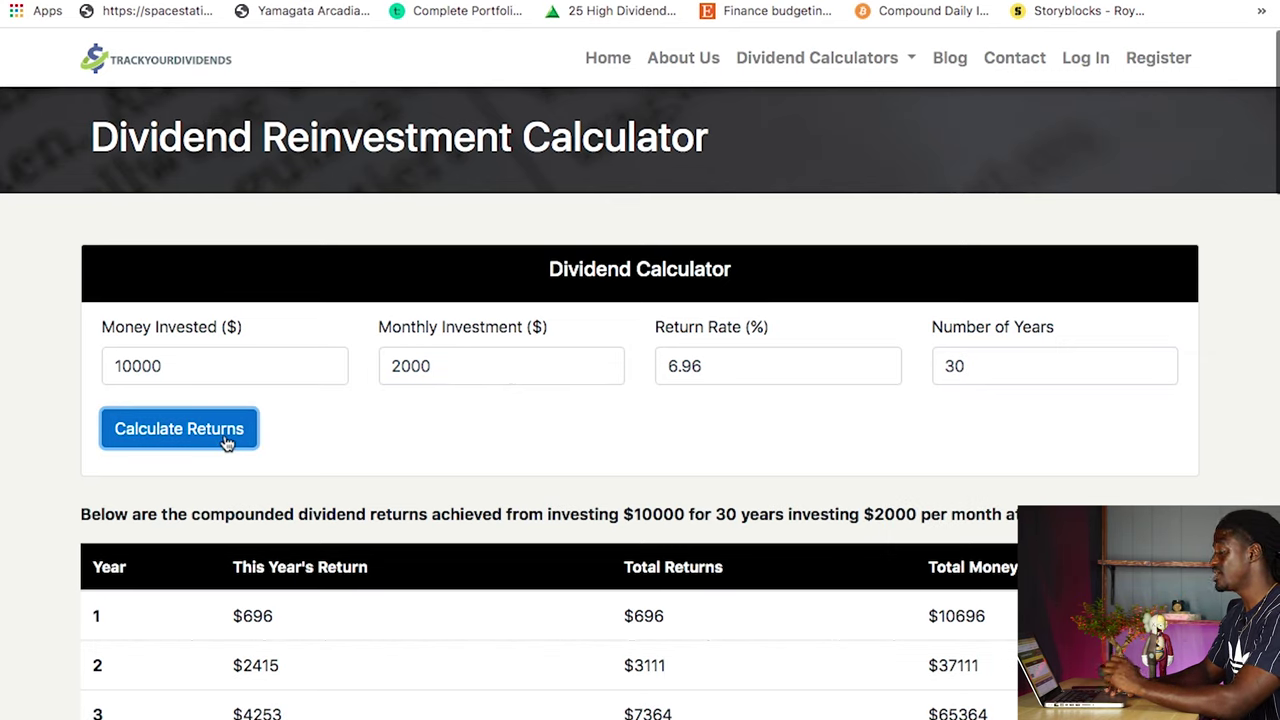
# Examine the AT&T projection with $2000 monthly through year 20, highlighting the annual returns for years 10 and 20
pyautogui.scroll(-3, 390, 500)
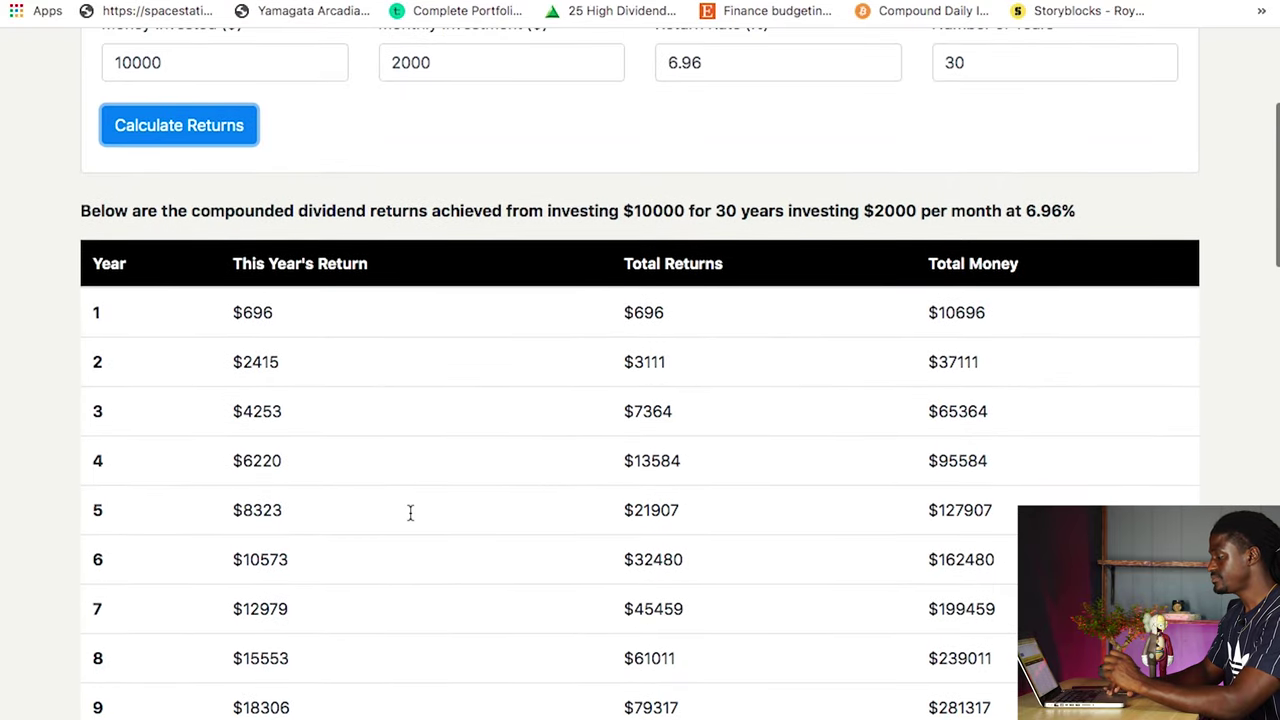
pyautogui.scroll(-2, 410, 512)
pyautogui.scroll(1, 409, 514)
pyautogui.moveTo(260, 697); pyautogui.dragTo(243, 692)
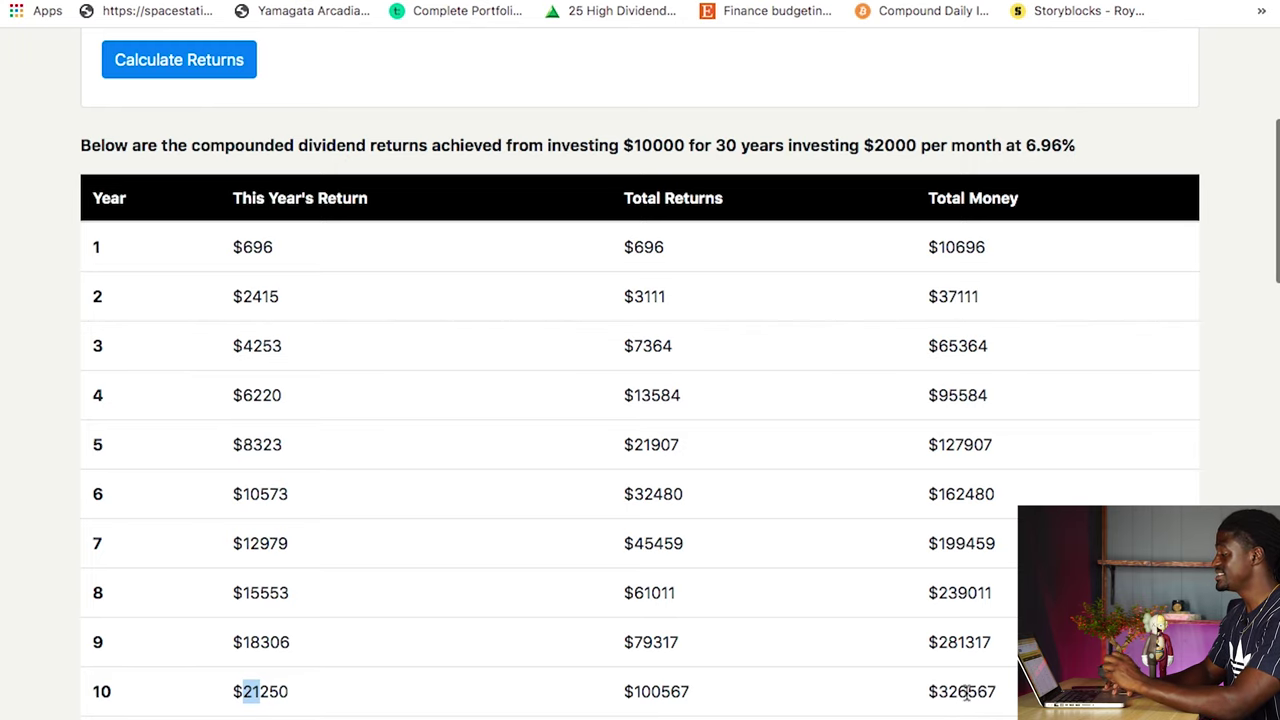
pyautogui.scroll(-5, 800, 629)
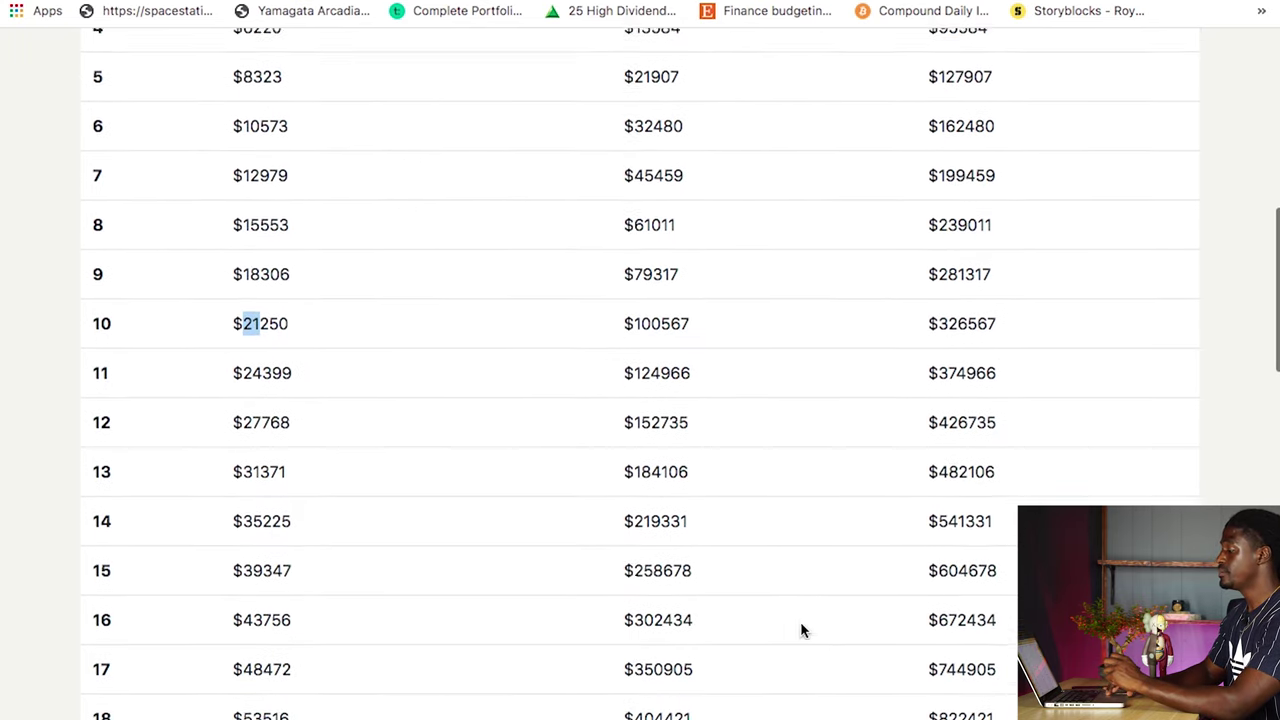
pyautogui.scroll(-2, 800, 629)
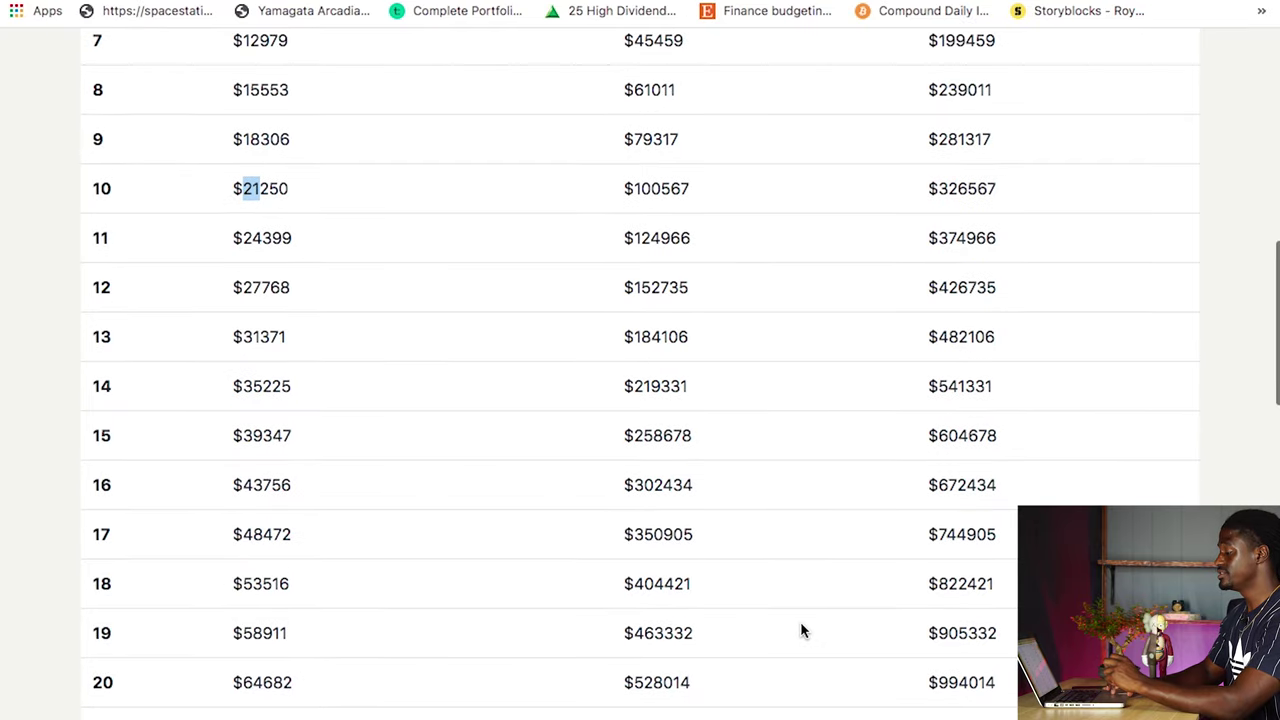
pyautogui.moveTo(262, 686); pyautogui.dragTo(240, 684)
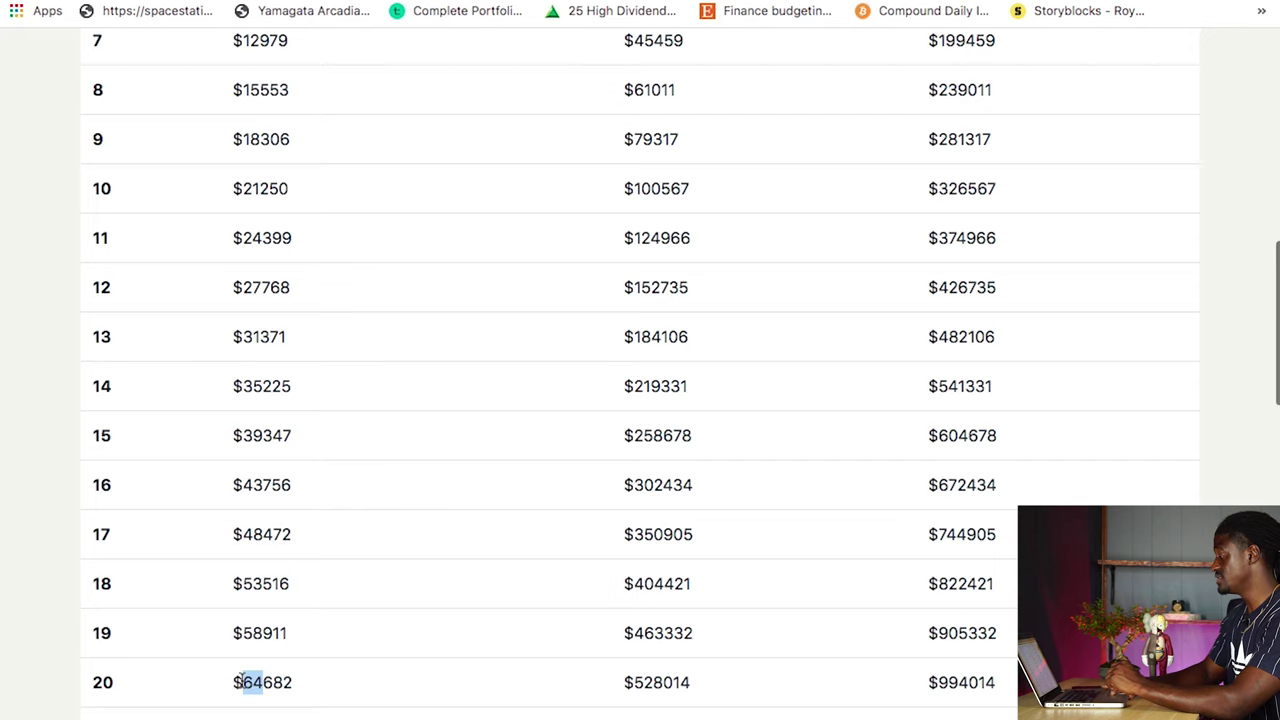
pyautogui.moveTo(769, 714)
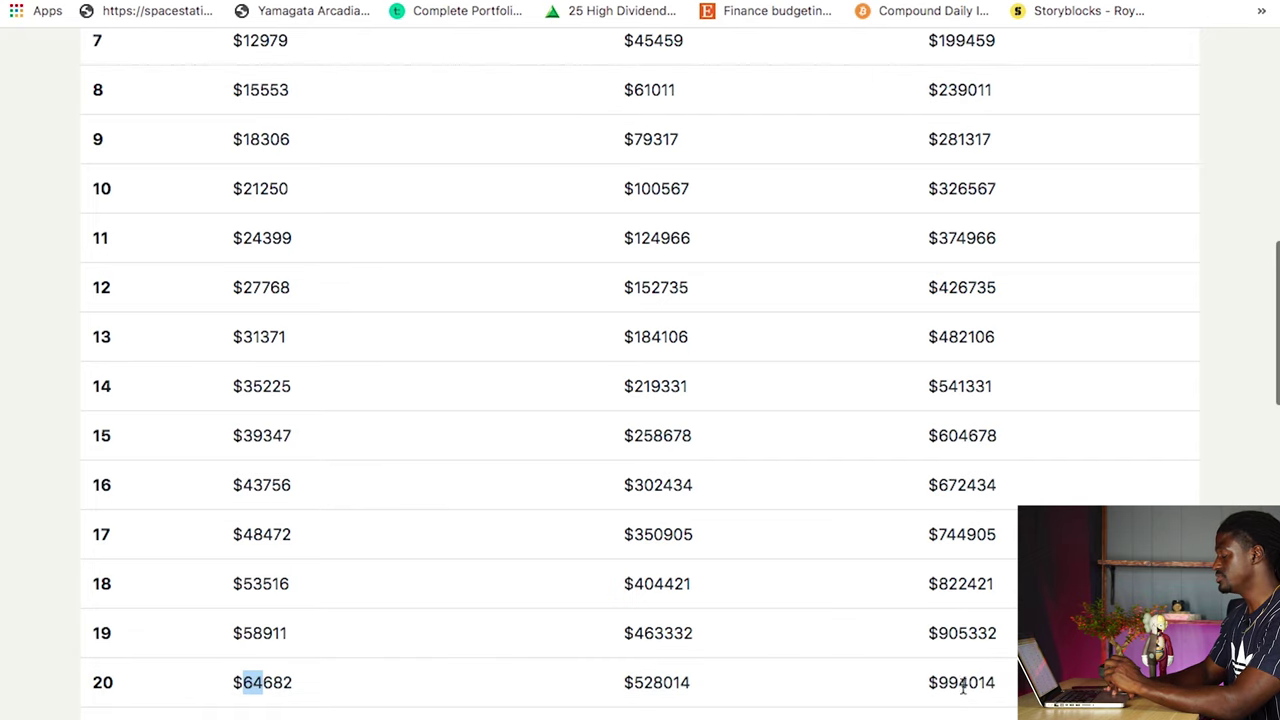
# Examine the final decade of the AT&T projection, highlighting the year 30 annual return
pyautogui.scroll(-5, 766, 543)
pyautogui.scroll(-1, 765, 543)
pyautogui.scroll(2, 765, 543)
pyautogui.click(262, 671)
pyautogui.moveTo(262, 671); pyautogui.dragTo(243, 670)
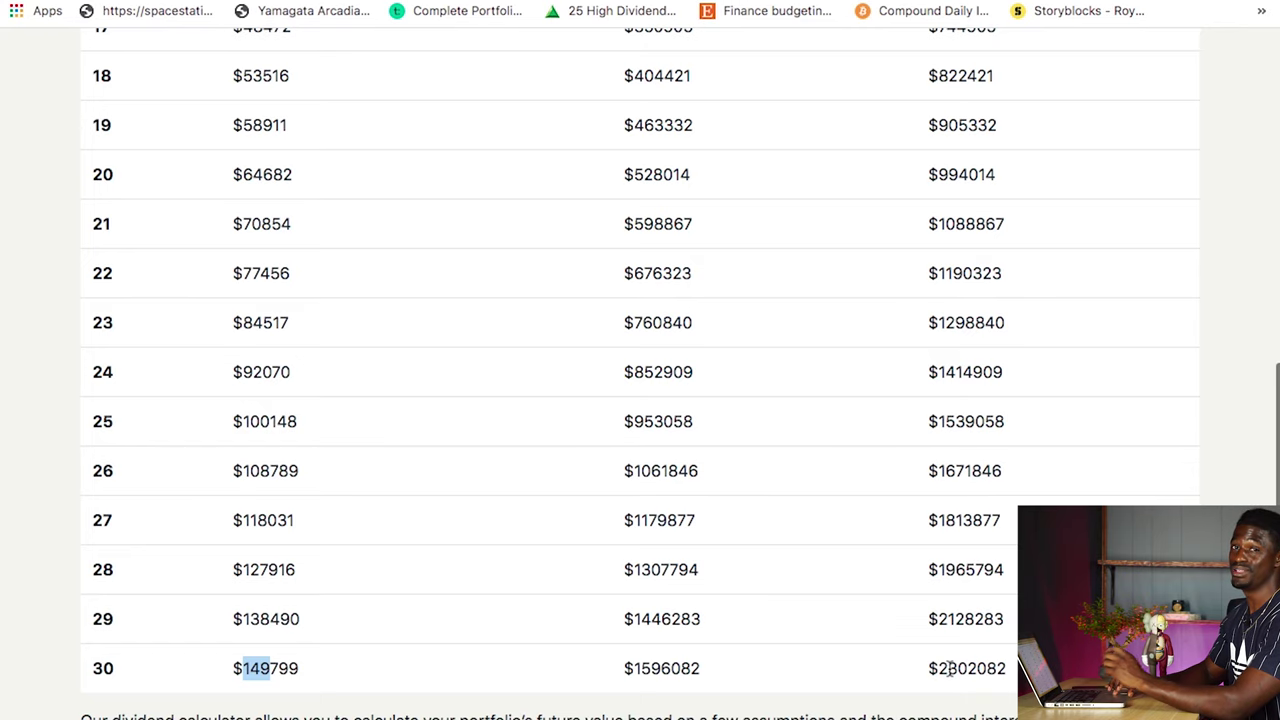
# Set the return rate to 14.78% and recalculate the returns
pyautogui.scroll(15, 920, 571)
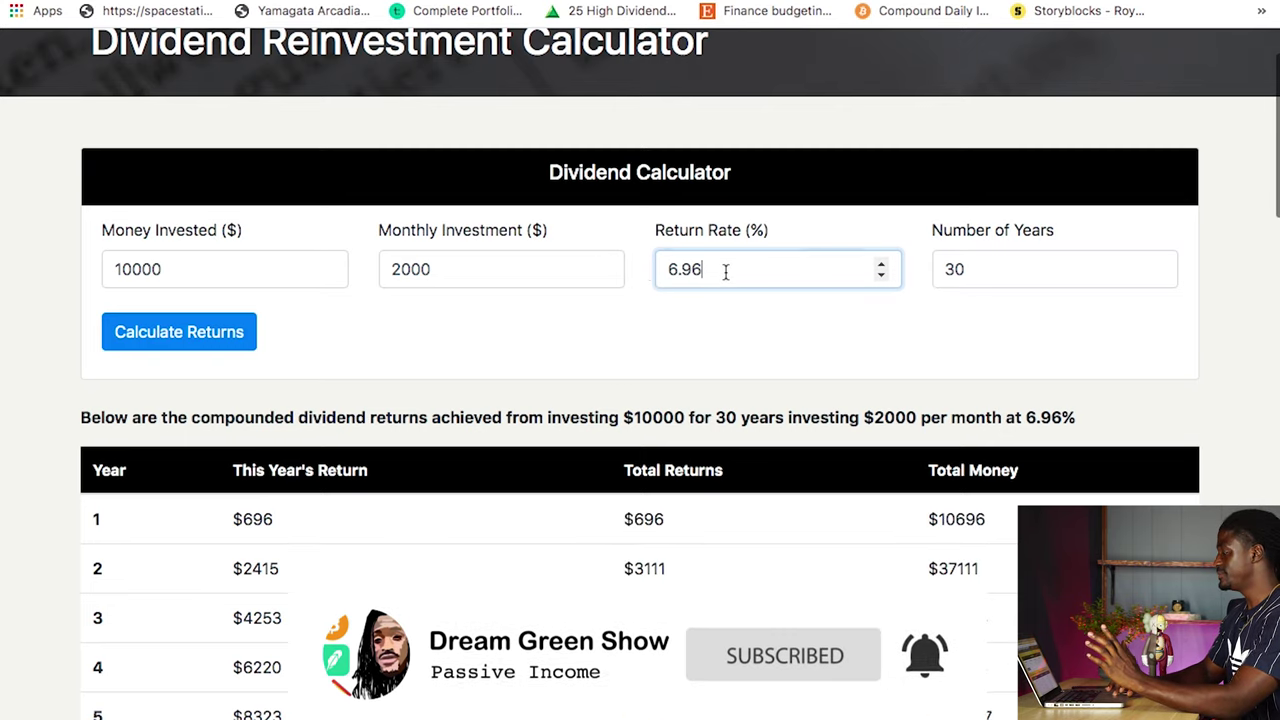
pyautogui.moveTo(723, 271); pyautogui.dragTo(601, 272)
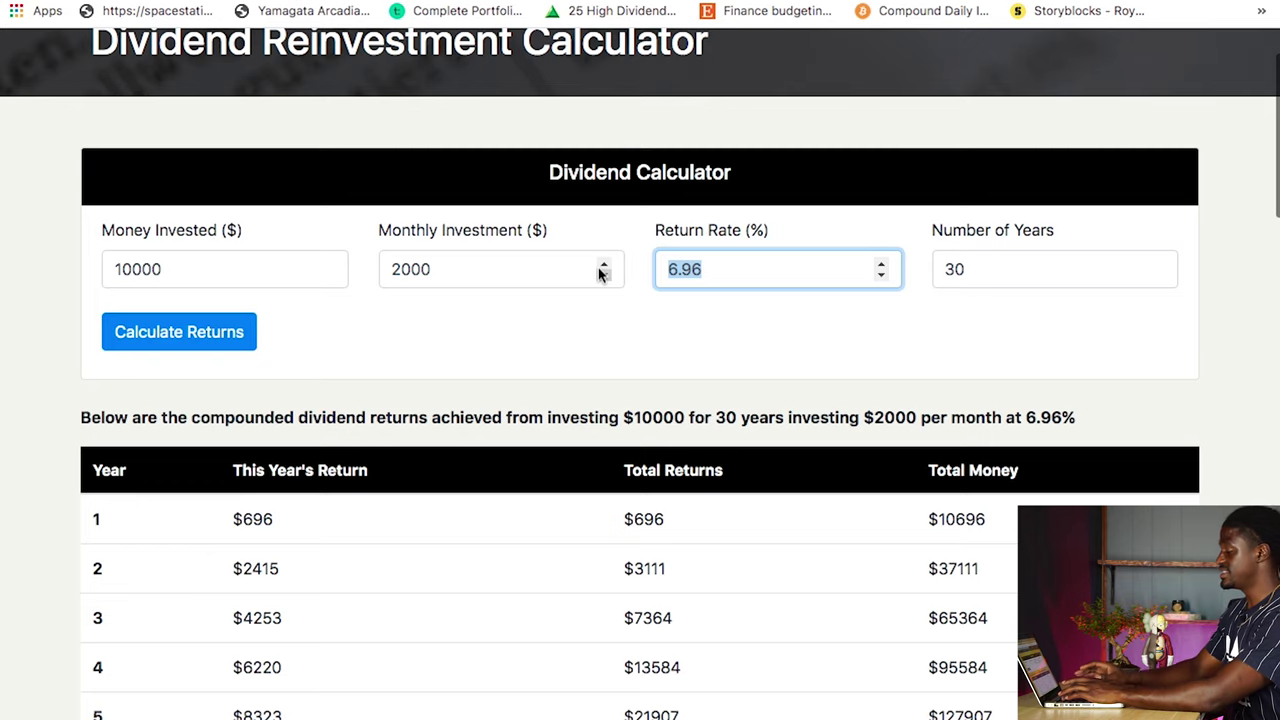
pyautogui.write('14')
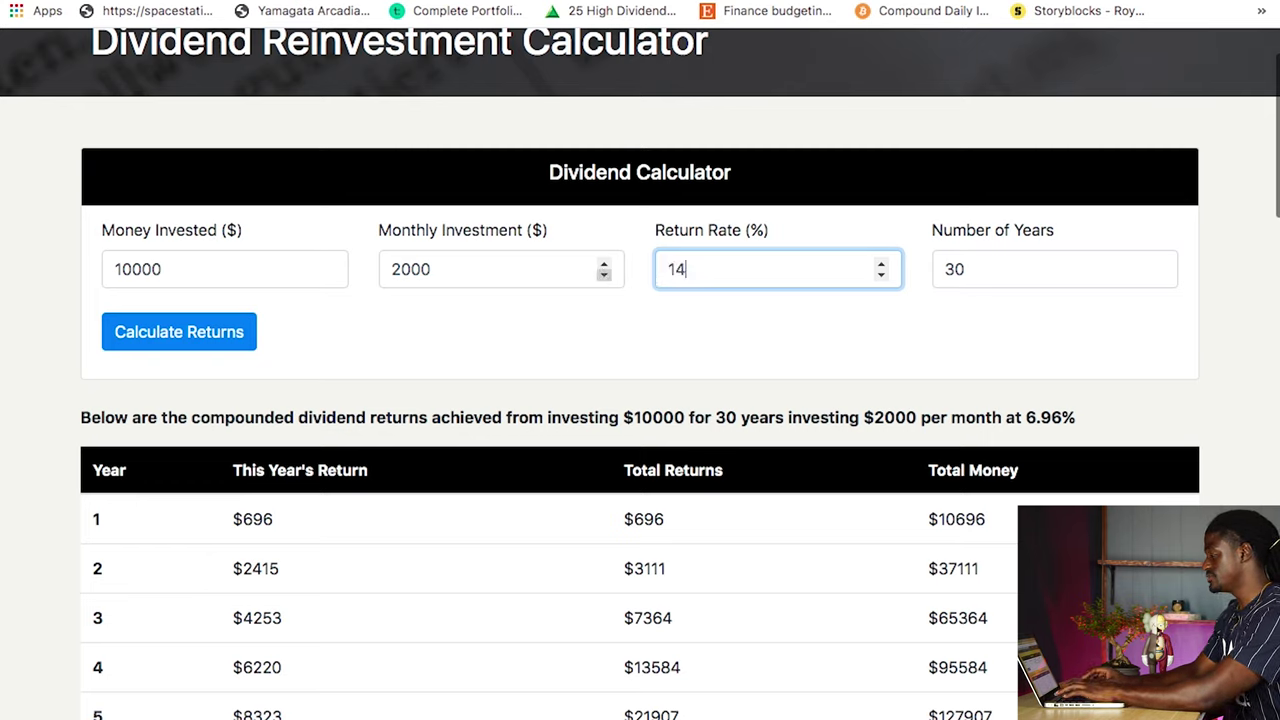
pyautogui.write('.78')
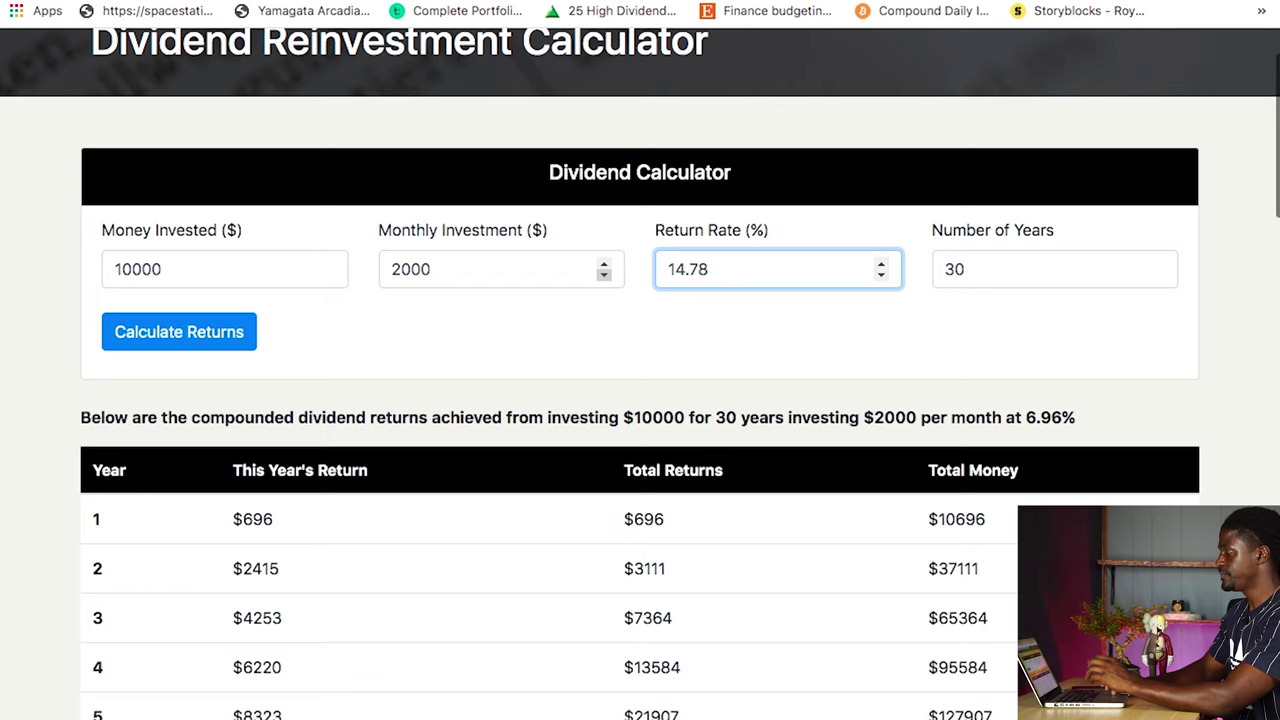
pyautogui.click(216, 343)
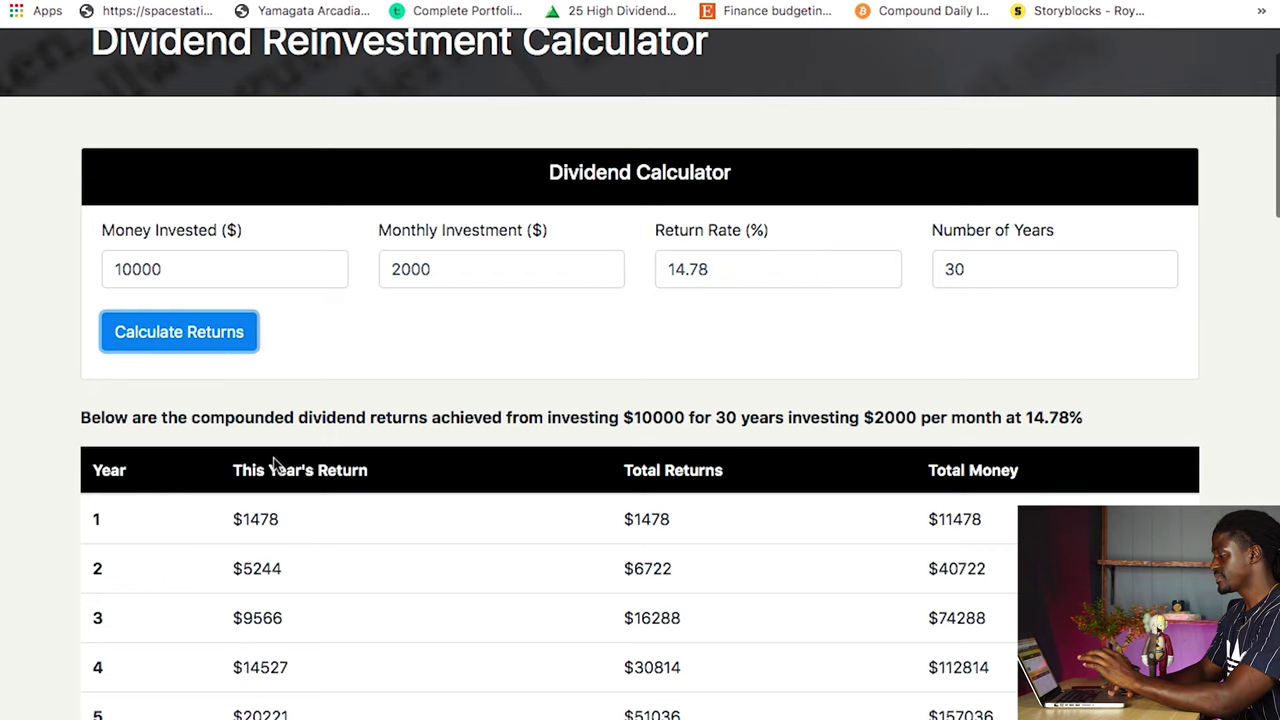
# Examine the 14.78% projection at years 10 and 30, highlighting the year 30 total money
pyautogui.scroll(-5, 276, 465)
pyautogui.scroll(1, 274, 463)
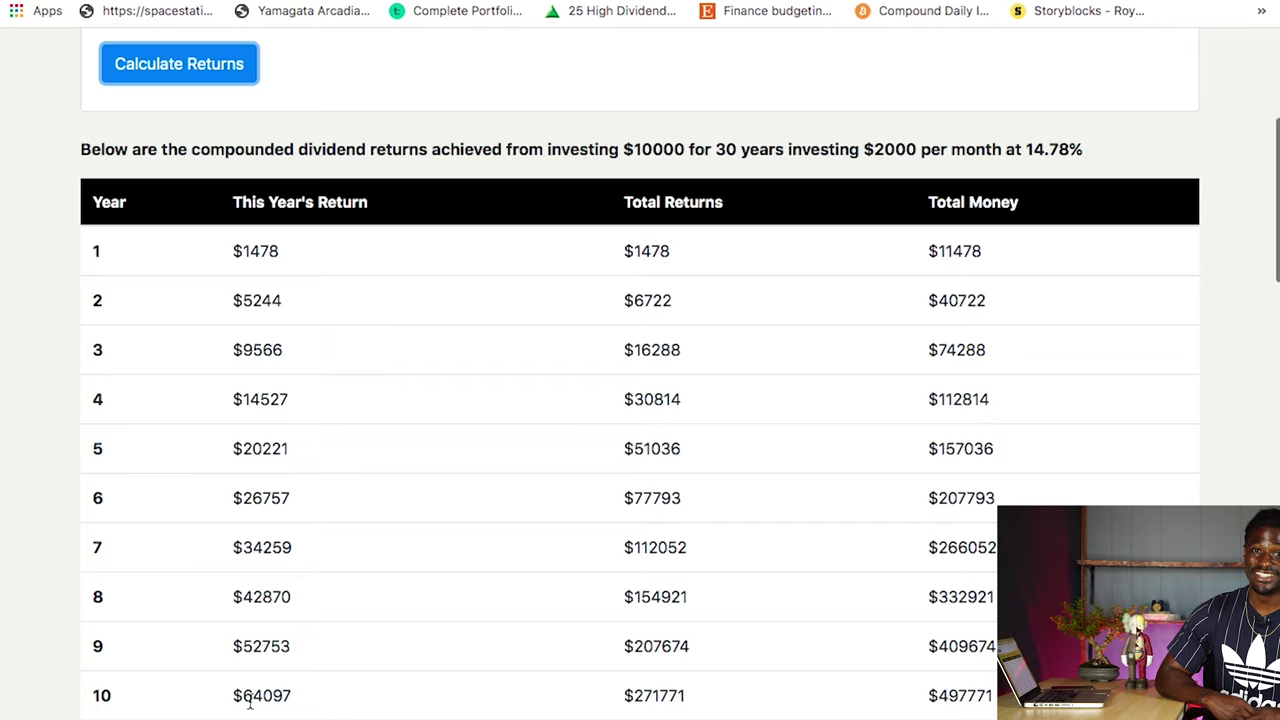
pyautogui.scroll(-19, 250, 703)
pyautogui.scroll(6, 249, 697)
pyautogui.scroll(1, 257, 403)
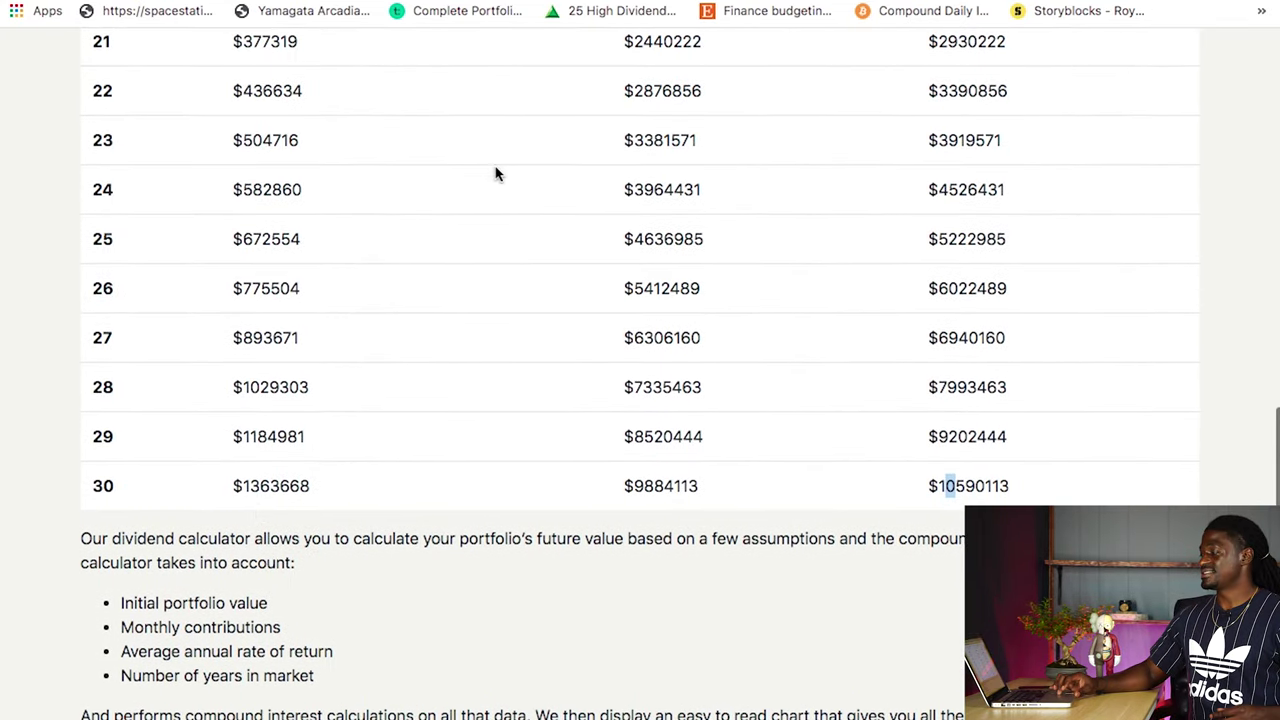